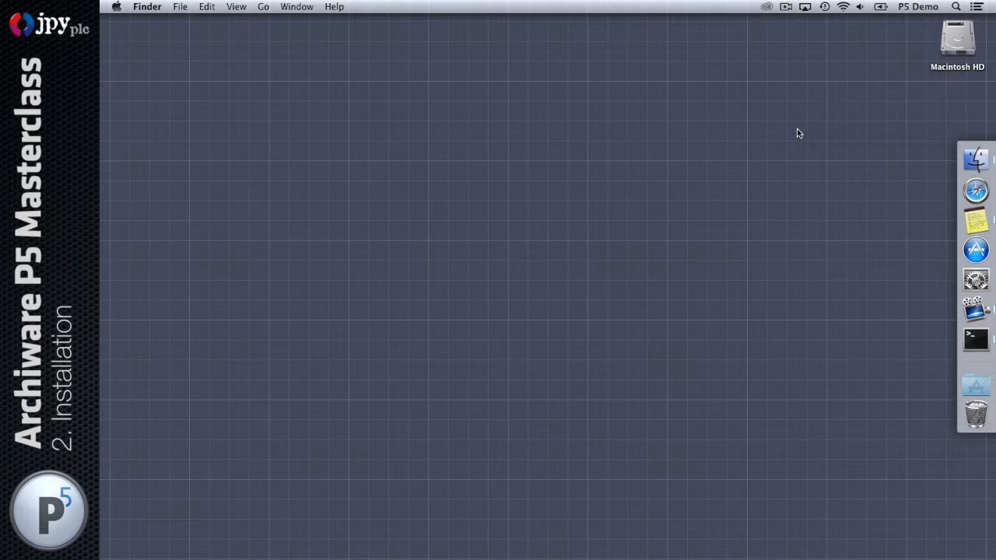
Open archiware.com in Safari and go to the P5 5.1.3 Download page
{"action": "left_click", "coordinate": [976, 191]}
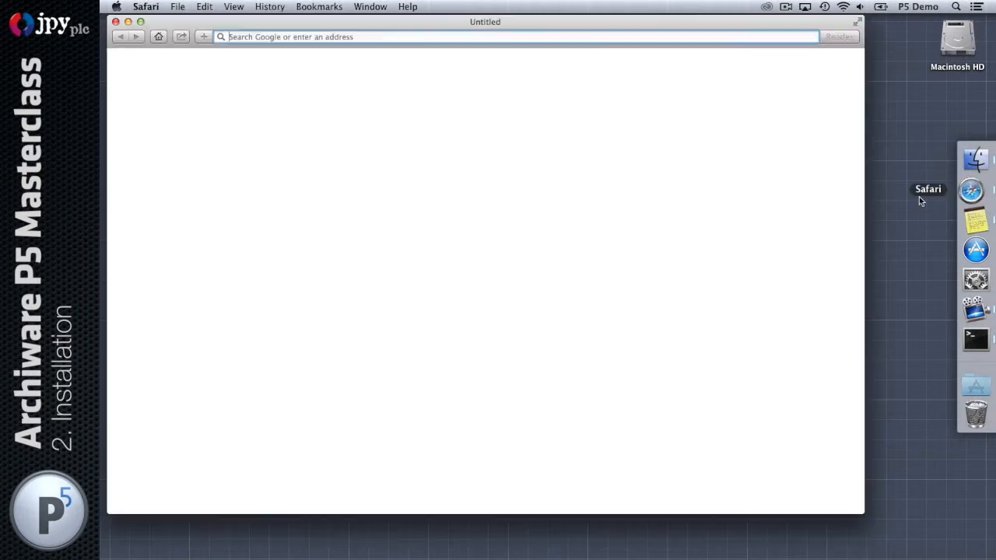
{"action": "left_click_drag", "start_coordinate": [287, 26], "coordinate": [304, 42]}
{"action": "left_click", "coordinate": [304, 53]}
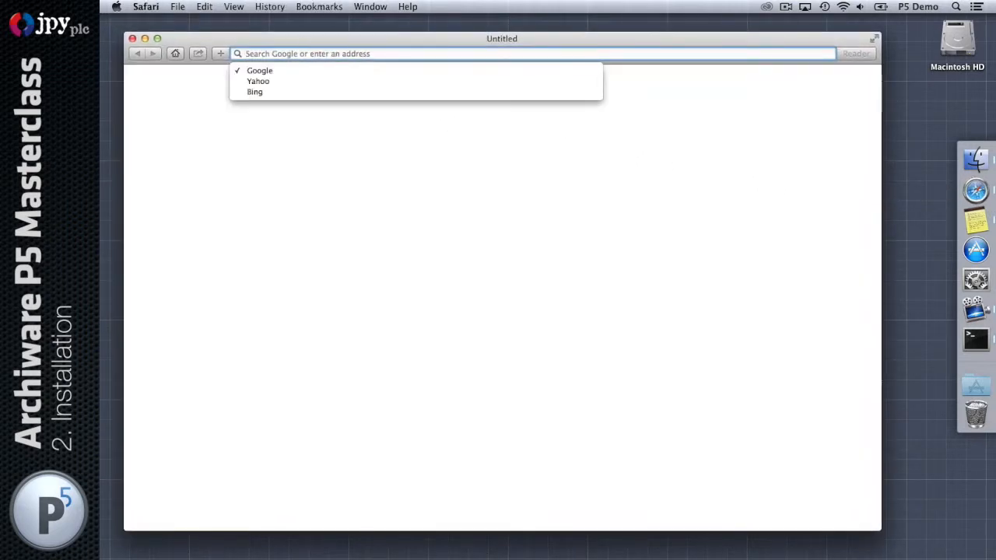
{"action": "type", "text": "arch"}
{"action": "key", "text": "Return"}
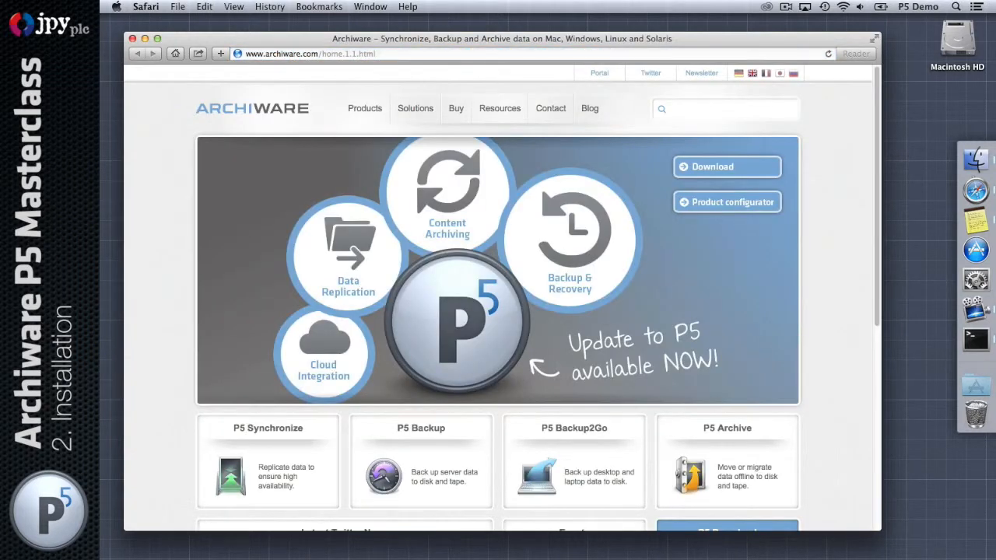
{"action": "left_click", "coordinate": [715, 169]}
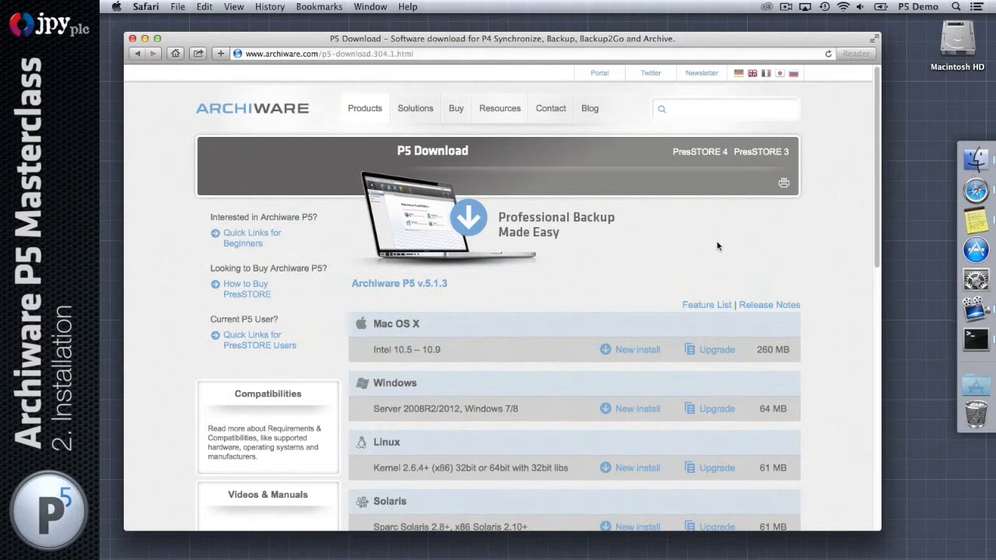
{"action": "scroll", "coordinate": [741, 246], "scroll_direction": "down", "scroll_amount": 1}
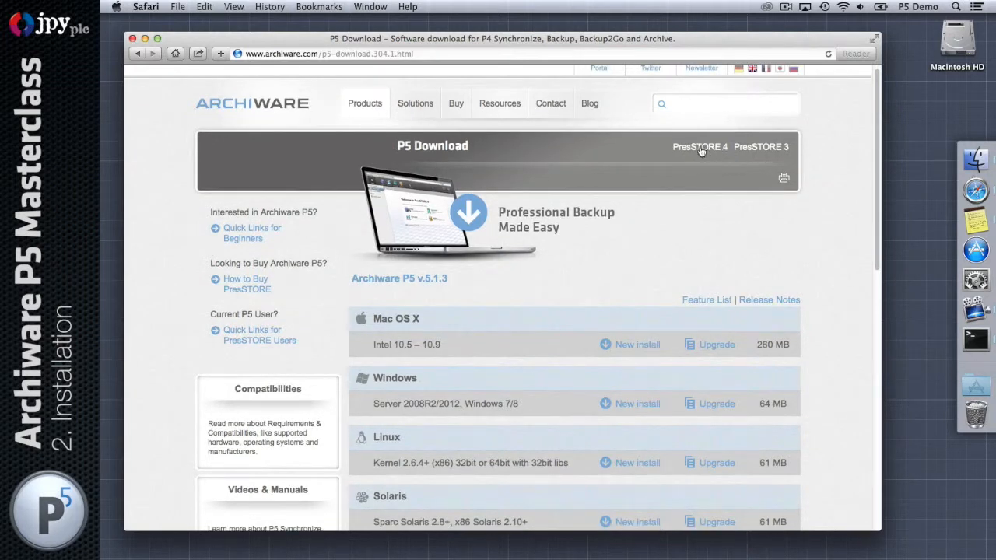
{"action": "left_click", "coordinate": [699, 147]}
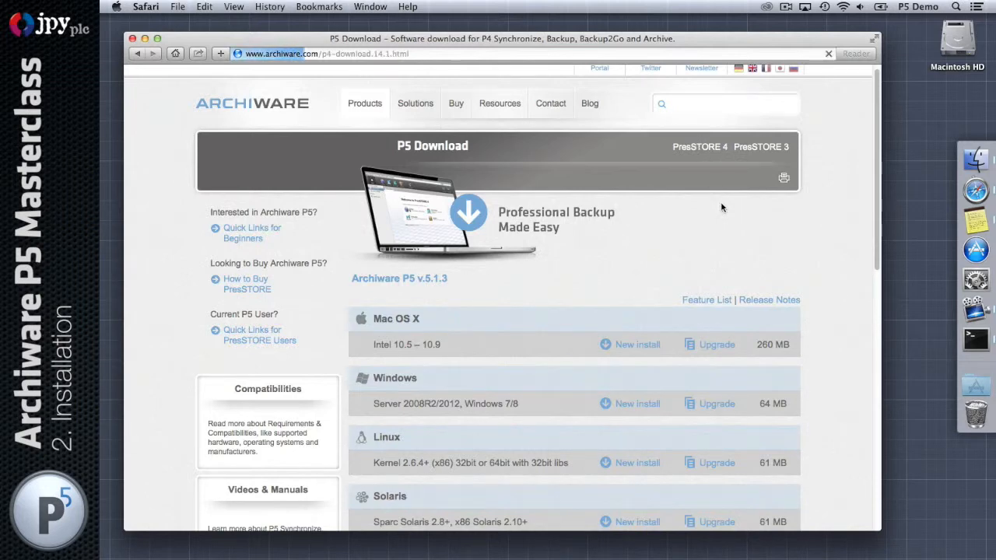
{"action": "scroll", "coordinate": [728, 222], "scroll_direction": "down", "scroll_amount": 5}
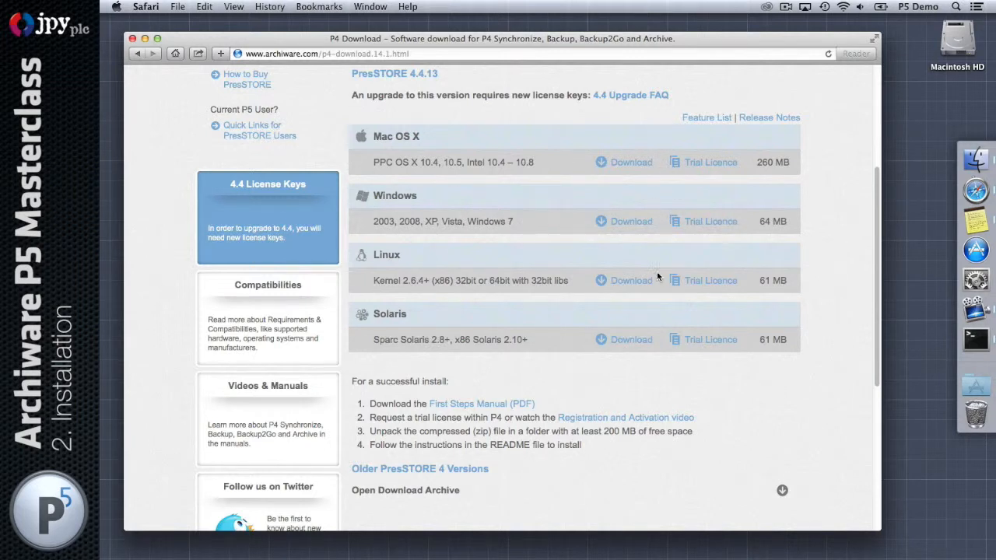
{"action": "left_click", "coordinate": [483, 489]}
{"action": "scroll", "coordinate": [590, 440], "scroll_direction": "down", "scroll_amount": 3}
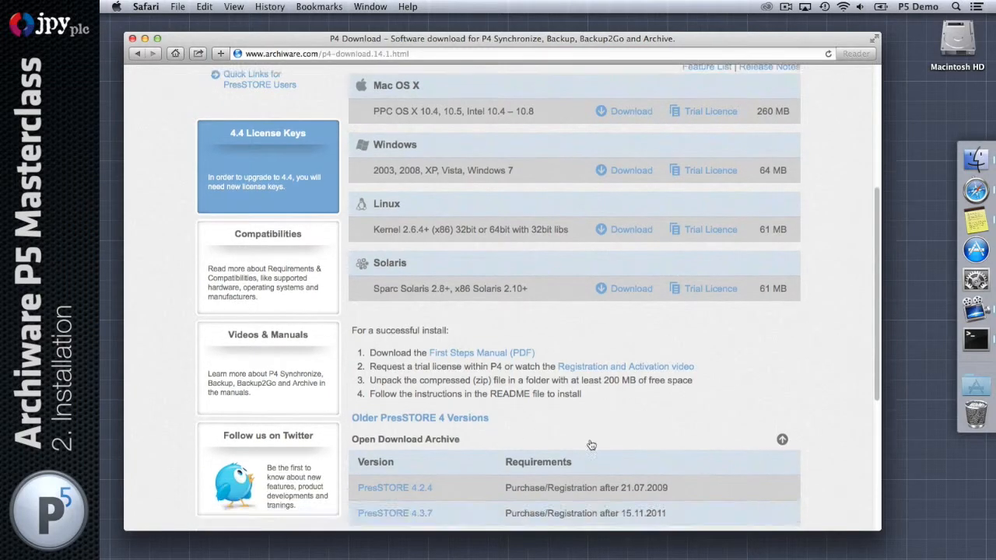
{"action": "left_click", "coordinate": [590, 438]}
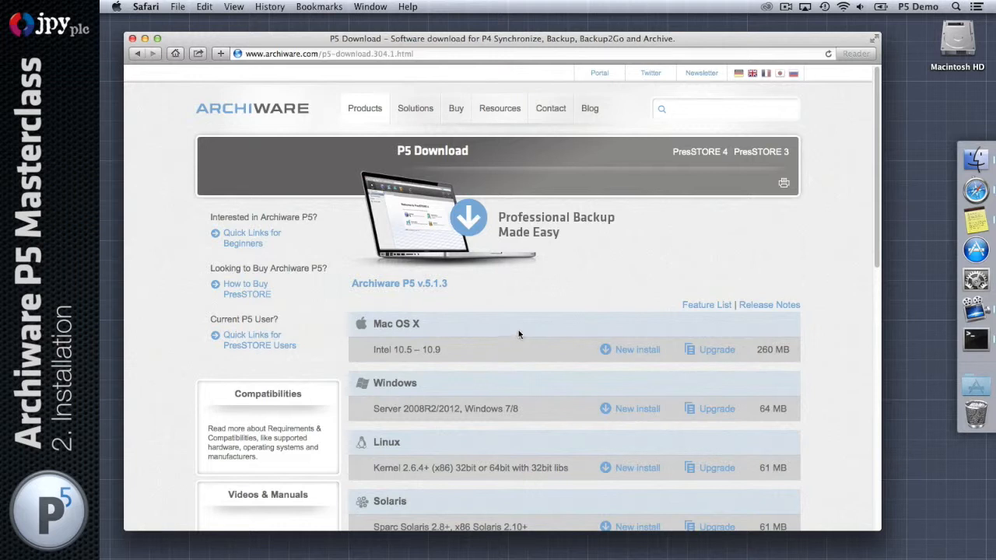
{"action": "scroll", "coordinate": [518, 335], "scroll_direction": "down", "scroll_amount": 2}
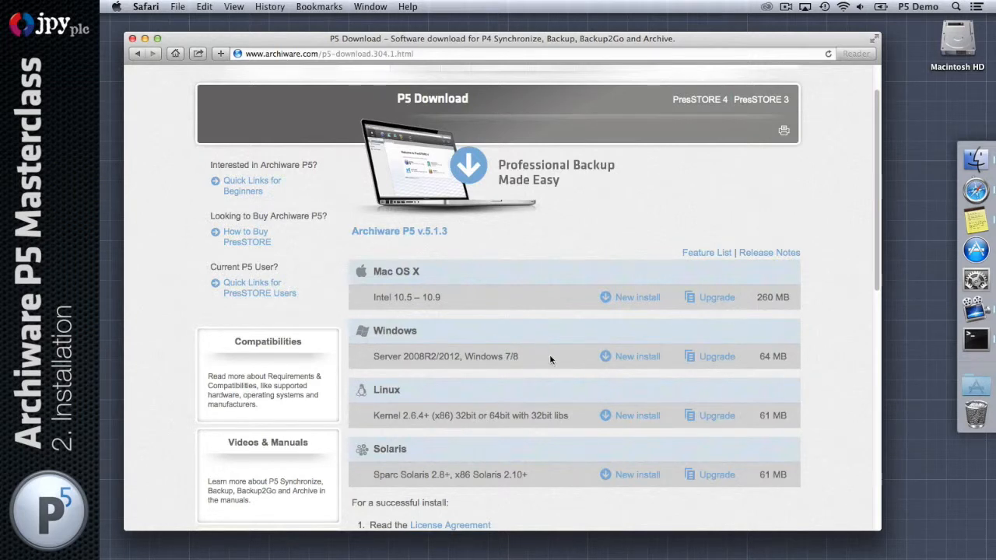
{"action": "scroll", "coordinate": [575, 358], "scroll_direction": "down", "scroll_amount": 1}
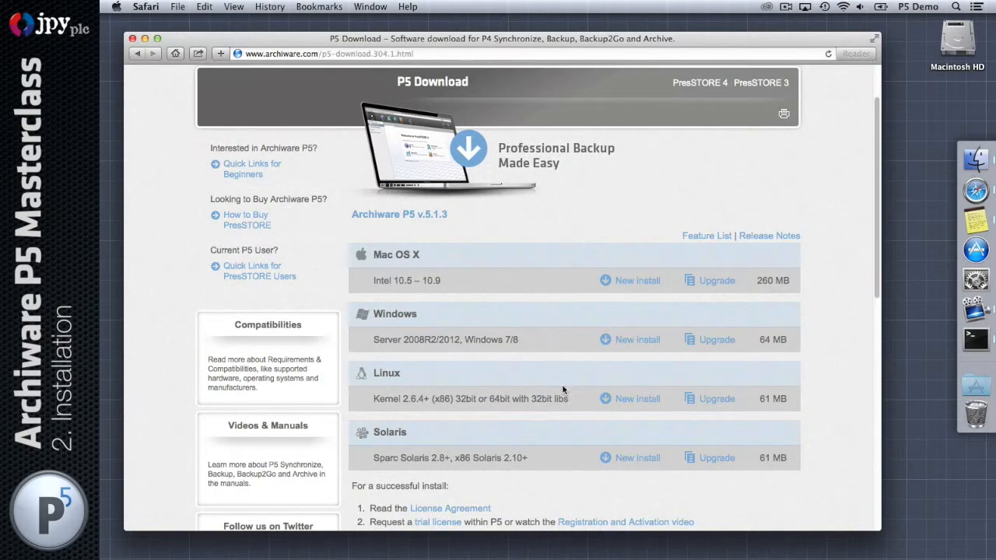
Download the Mac OS X installer awpst513.dmg and move it from Downloads to the desktop
{"action": "left_click", "coordinate": [643, 301]}
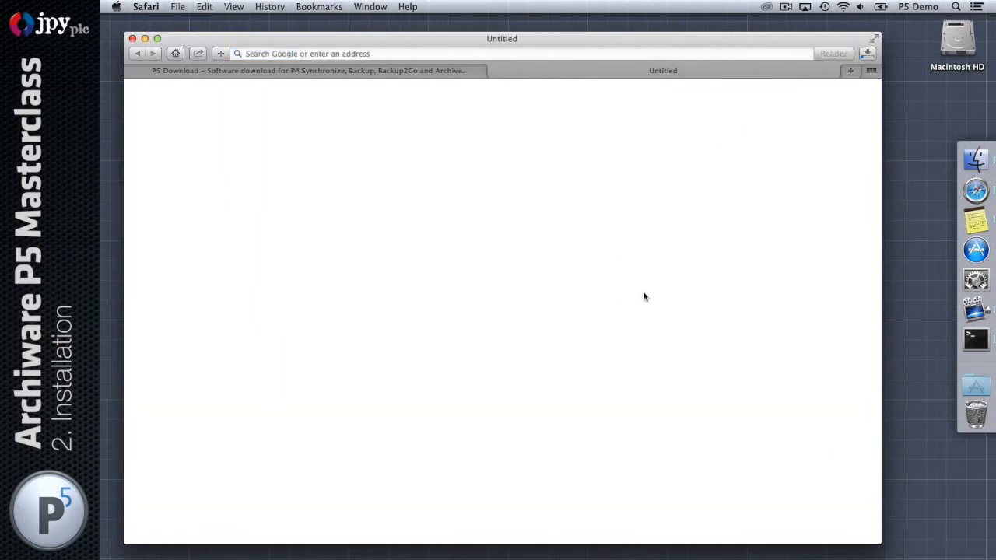
{"action": "left_click", "coordinate": [869, 53]}
{"action": "left_click", "coordinate": [976, 160]}
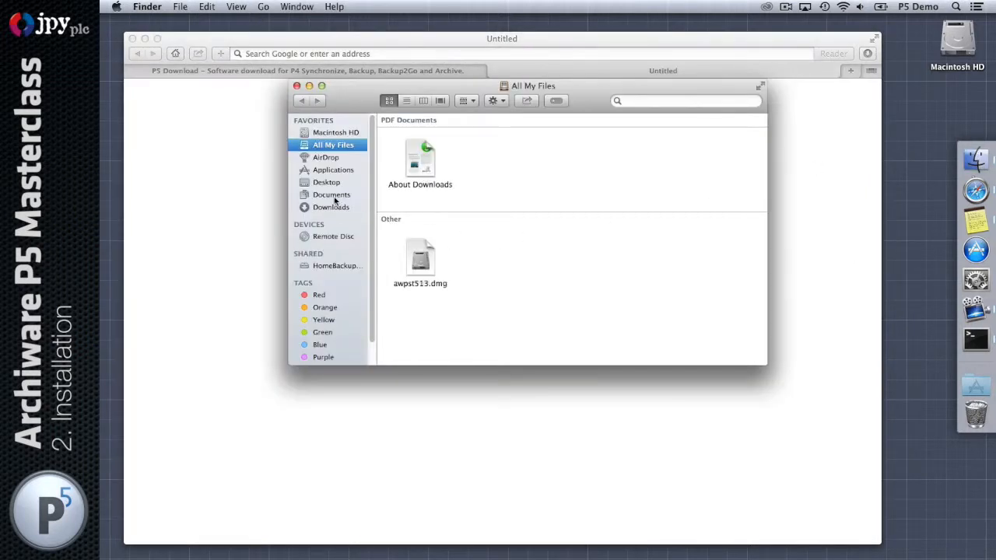
{"action": "left_click", "coordinate": [330, 207]}
{"action": "left_click_drag", "start_coordinate": [470, 135], "coordinate": [914, 101]}
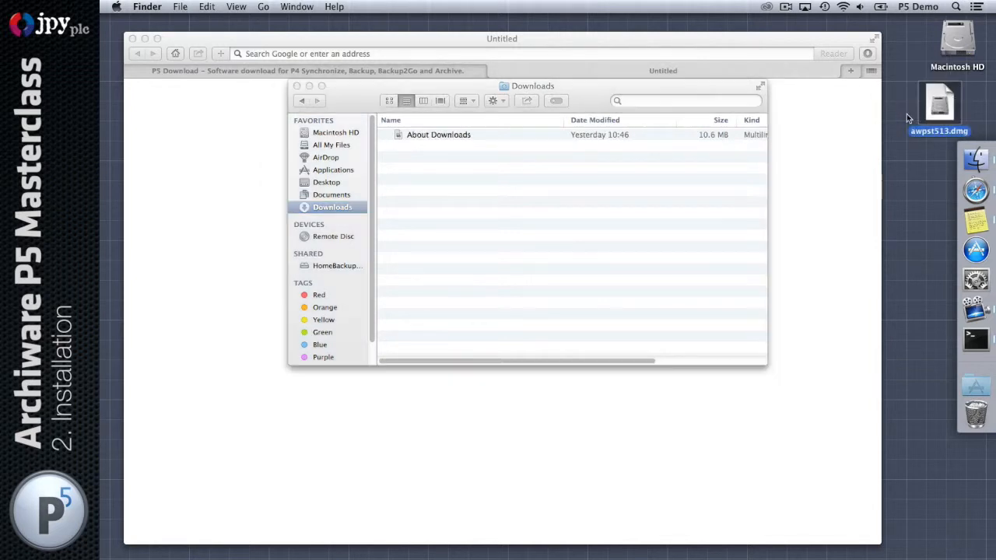
{"action": "left_click", "coordinate": [297, 85]}
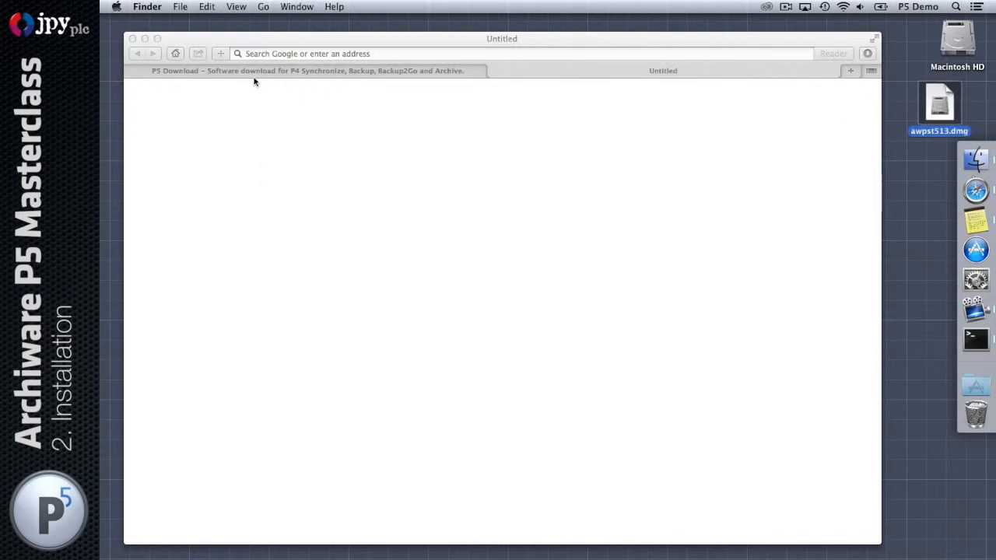
Close the empty browser window, mount awpst513.dmg and open its Mac_OSX_10.8+ folder
{"action": "left_click", "coordinate": [132, 38]}
{"action": "double_click", "coordinate": [935, 103]}
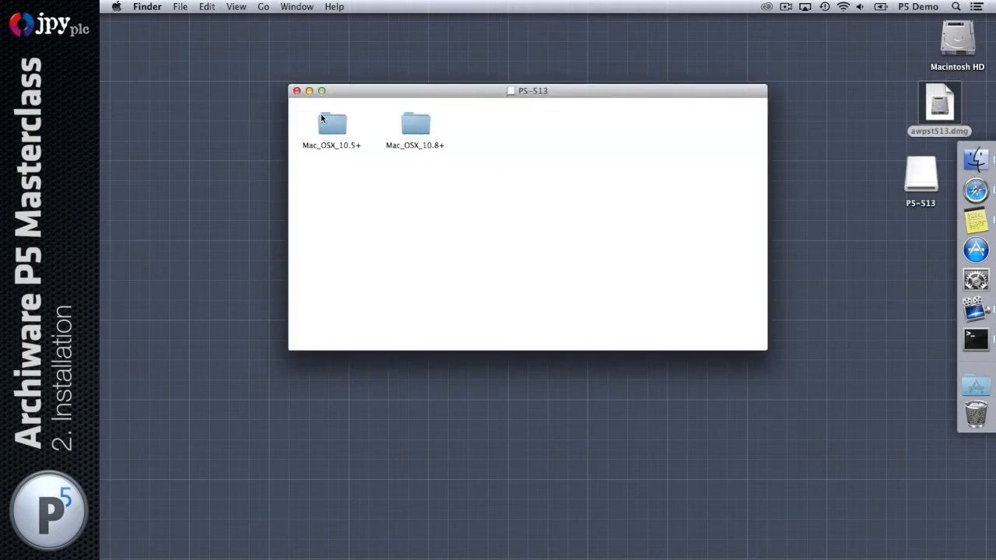
{"action": "left_click_drag", "start_coordinate": [303, 106], "coordinate": [453, 169]}
{"action": "left_click", "coordinate": [466, 181]}
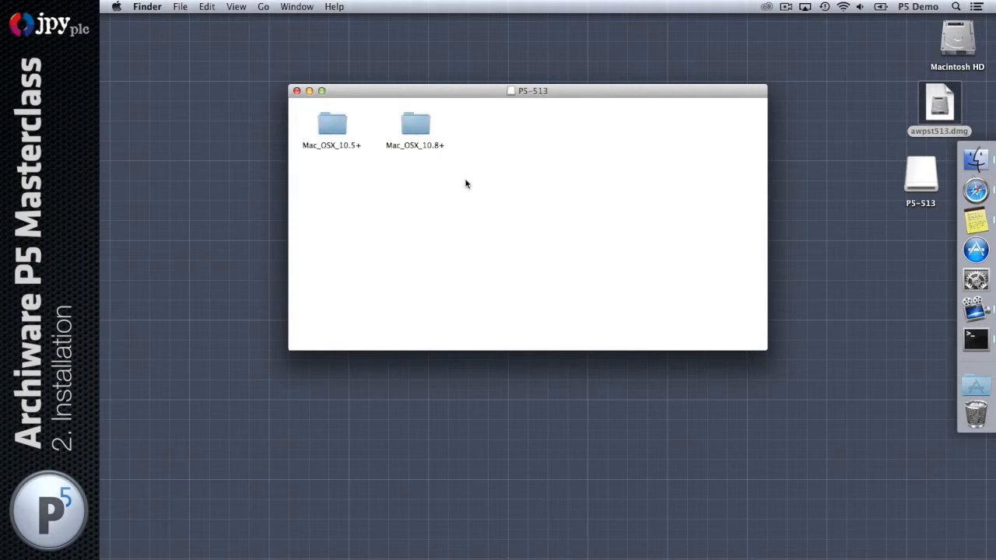
{"action": "left_click", "coordinate": [419, 131]}
{"action": "double_click", "coordinate": [419, 131]}
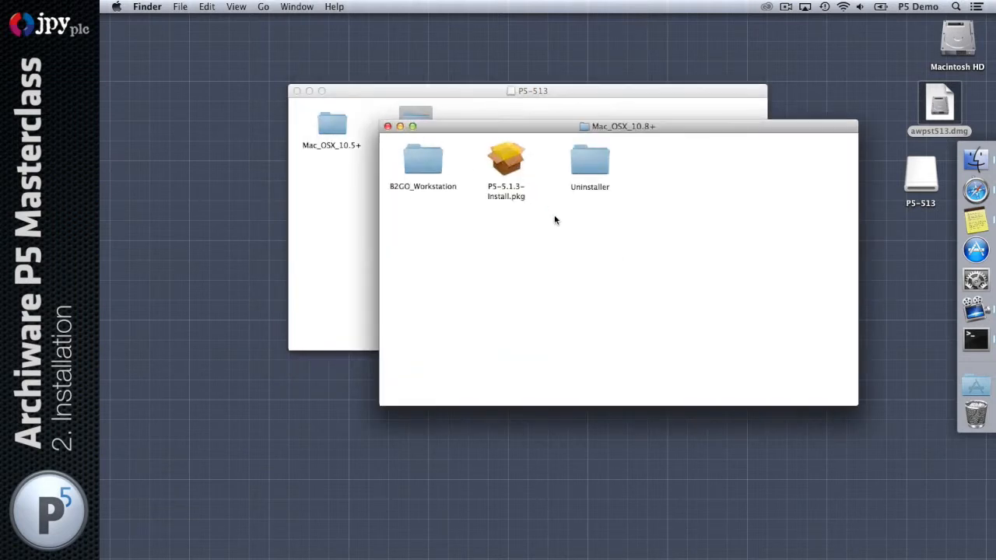
Open the Uninstaller folder inside Mac_OSX_10.8+ to reveal P5-Uninstall
{"action": "left_click_drag", "start_coordinate": [509, 129], "coordinate": [447, 165]}
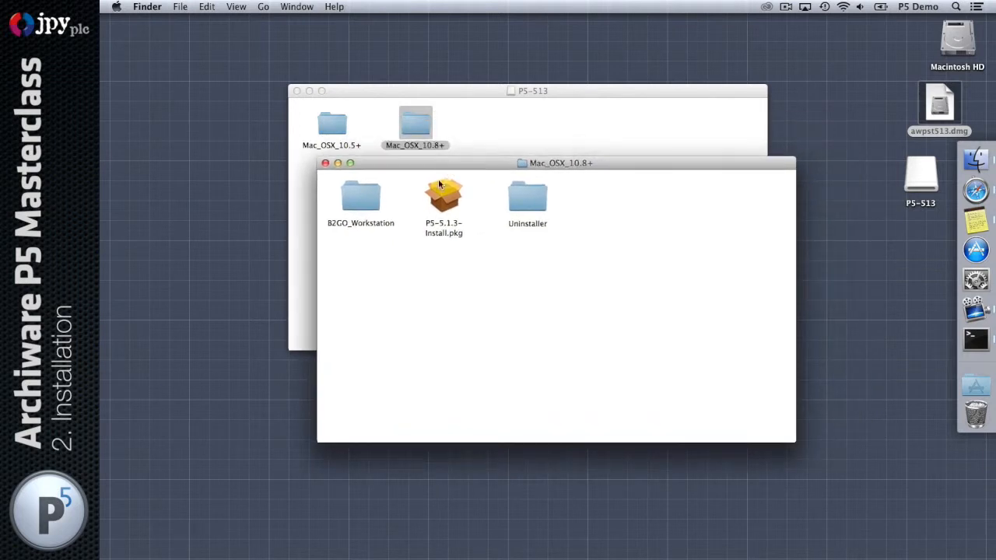
{"action": "left_click_drag", "start_coordinate": [408, 256], "coordinate": [481, 170]}
{"action": "double_click", "coordinate": [527, 196]}
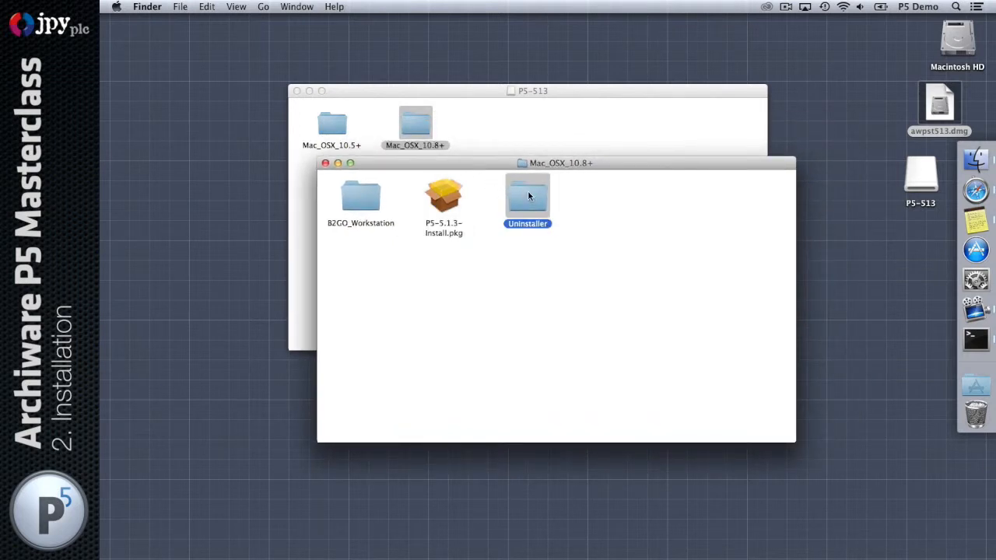
{"action": "left_click_drag", "start_coordinate": [253, 23], "coordinate": [555, 256]}
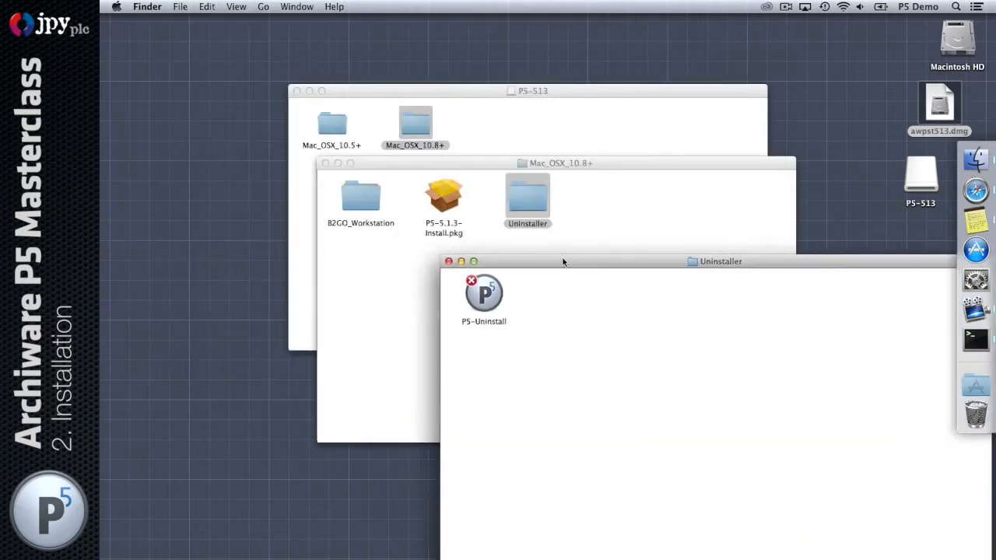
Launch P5-Uninstall past the security warning, then quit it and close the Uninstaller folder
{"action": "double_click", "coordinate": [472, 285]}
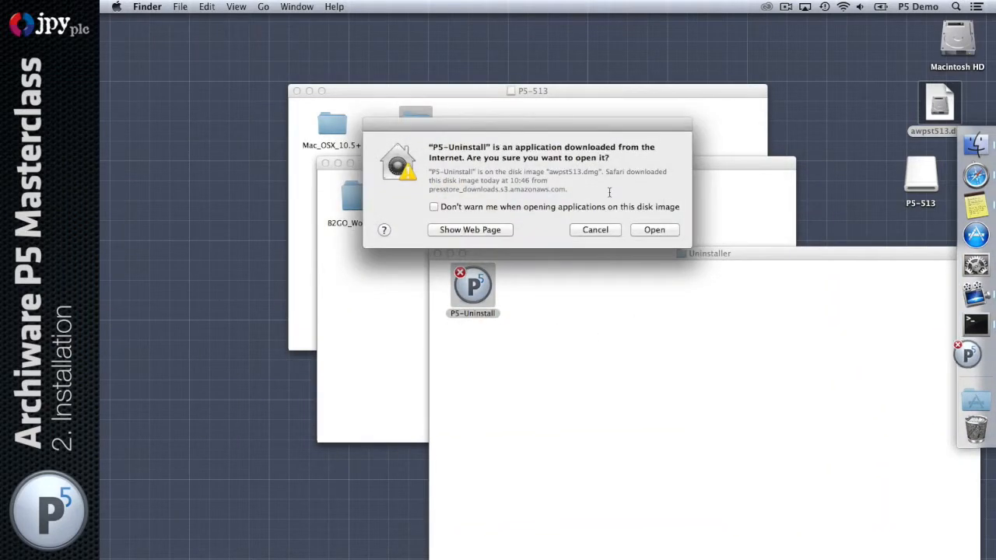
{"action": "left_click", "coordinate": [645, 229]}
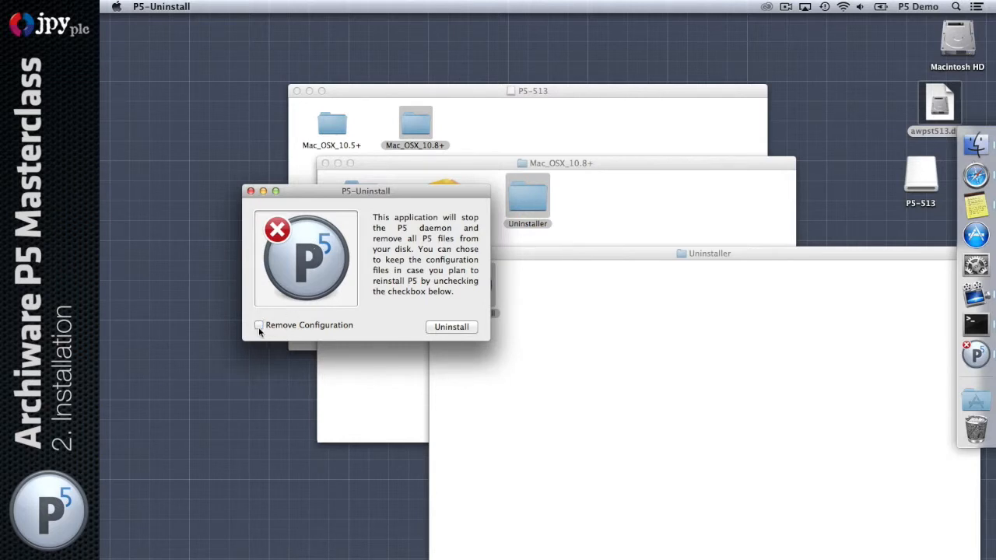
{"action": "left_click", "coordinate": [251, 191]}
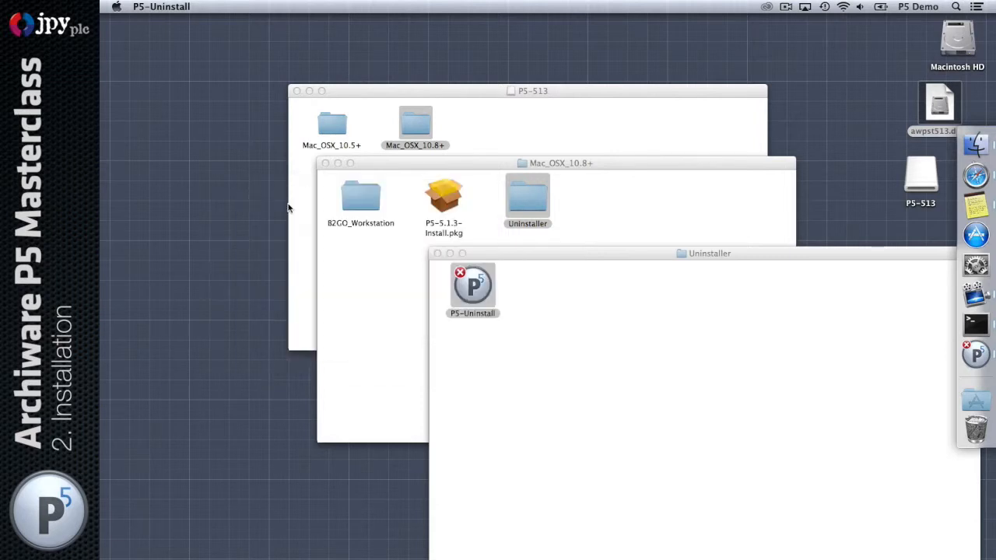
{"action": "left_click", "coordinate": [437, 254]}
{"action": "left_click", "coordinate": [444, 201]}
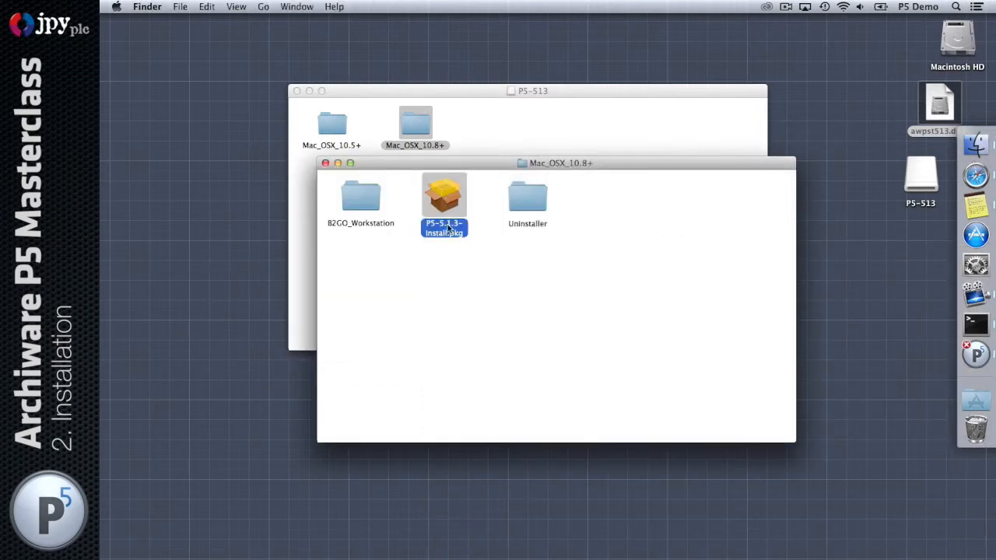
{"action": "double_click", "coordinate": [362, 199]}
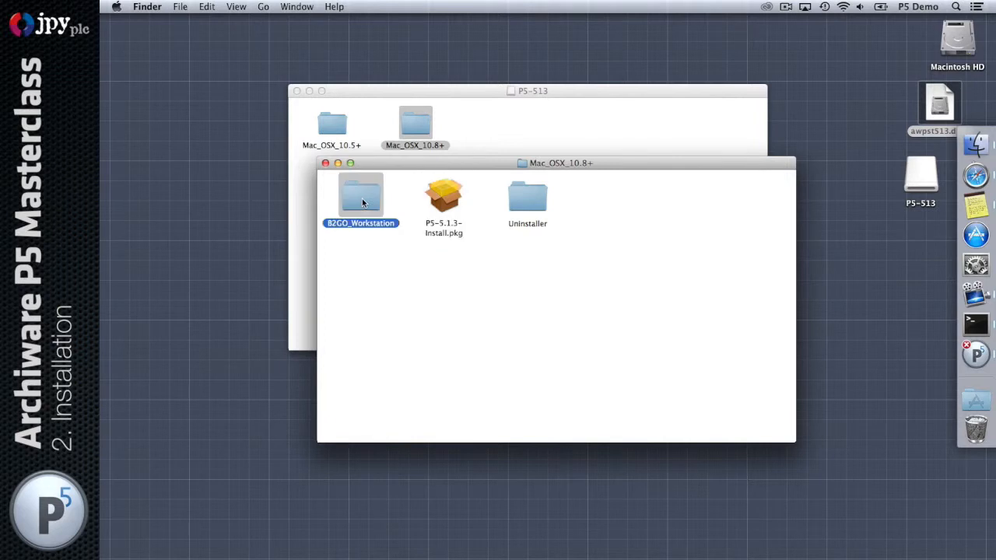
{"action": "left_click_drag", "start_coordinate": [371, 164], "coordinate": [403, 255]}
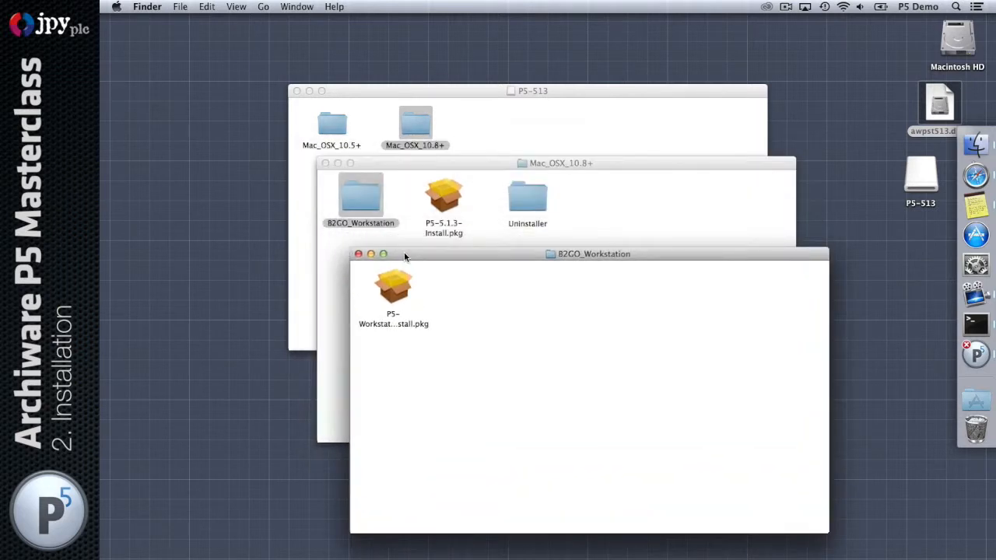
{"action": "left_click", "coordinate": [358, 327]}
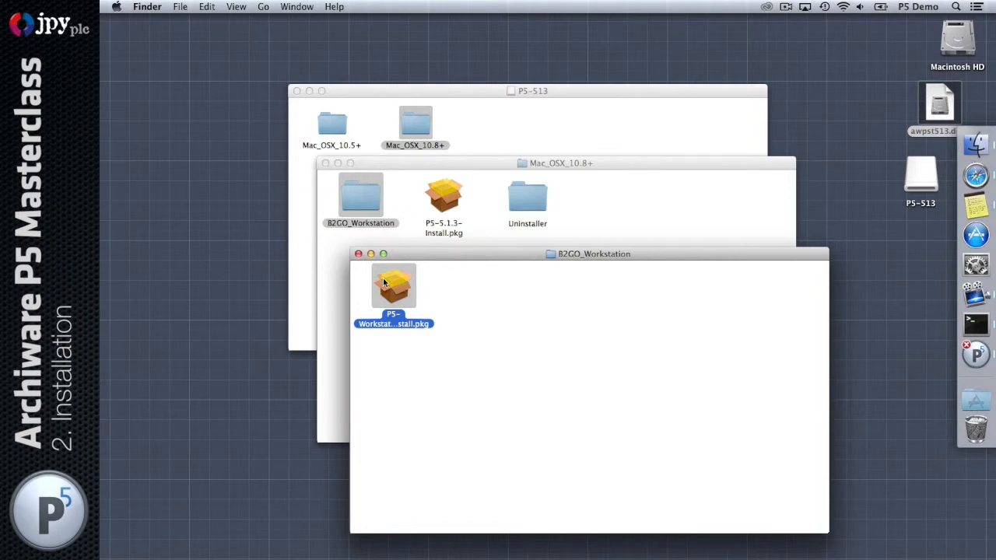
{"action": "left_click", "coordinate": [359, 254]}
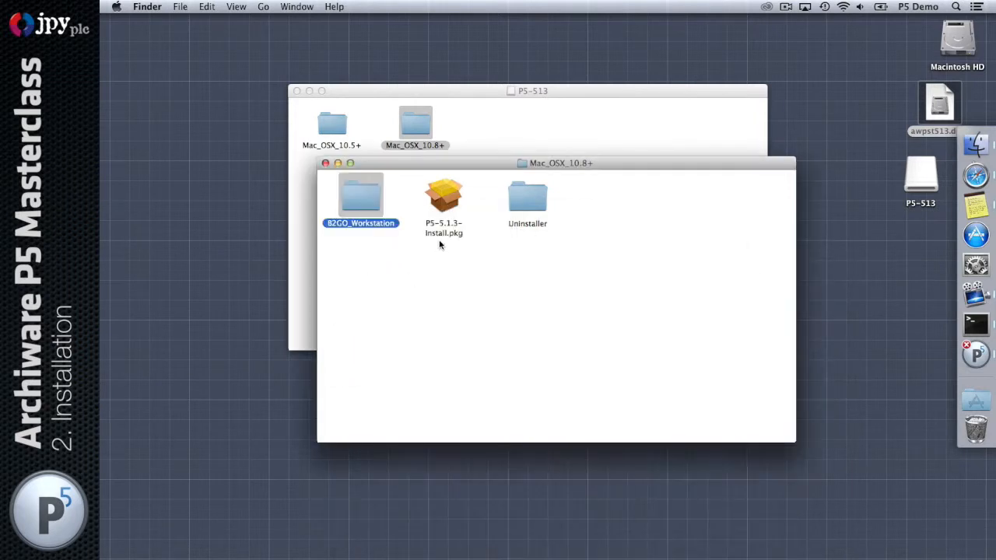
{"action": "left_click", "coordinate": [444, 195]}
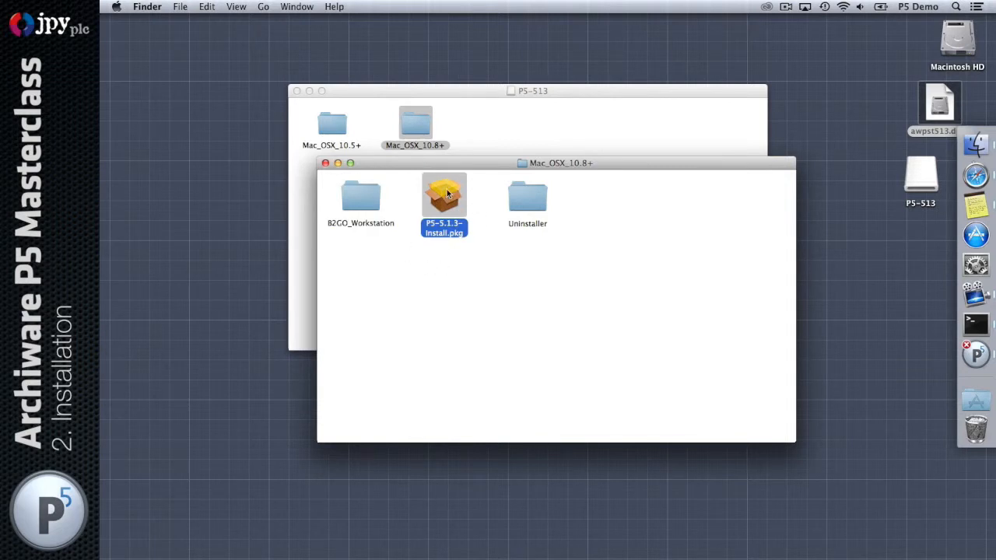
{"action": "double_click", "coordinate": [447, 194]}
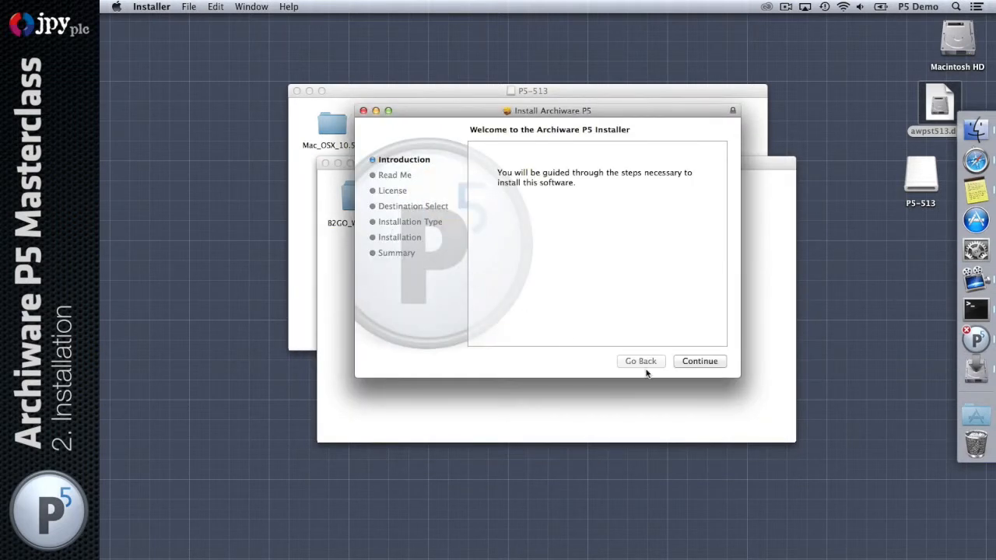
{"action": "left_click_drag", "start_coordinate": [552, 113], "coordinate": [557, 236]}
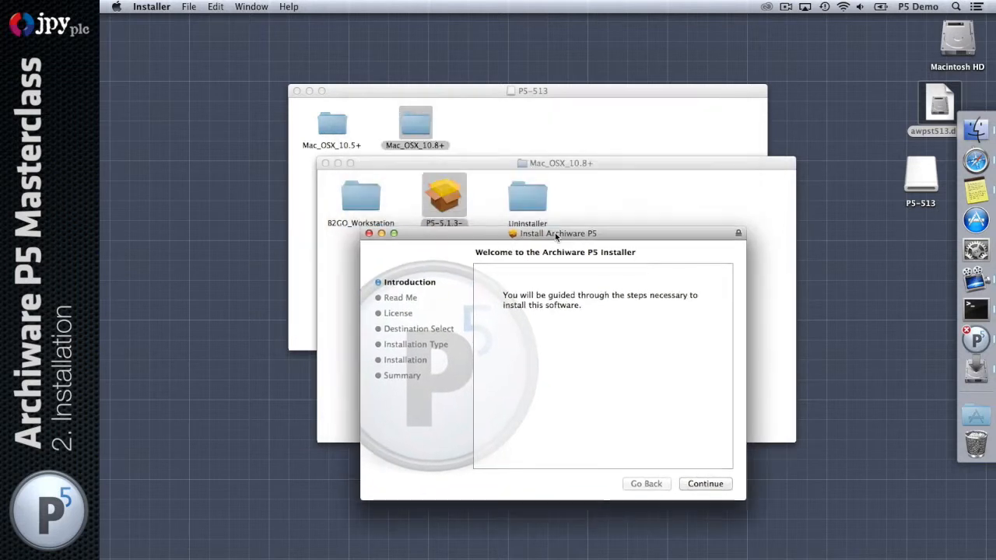
{"action": "left_click", "coordinate": [704, 484]}
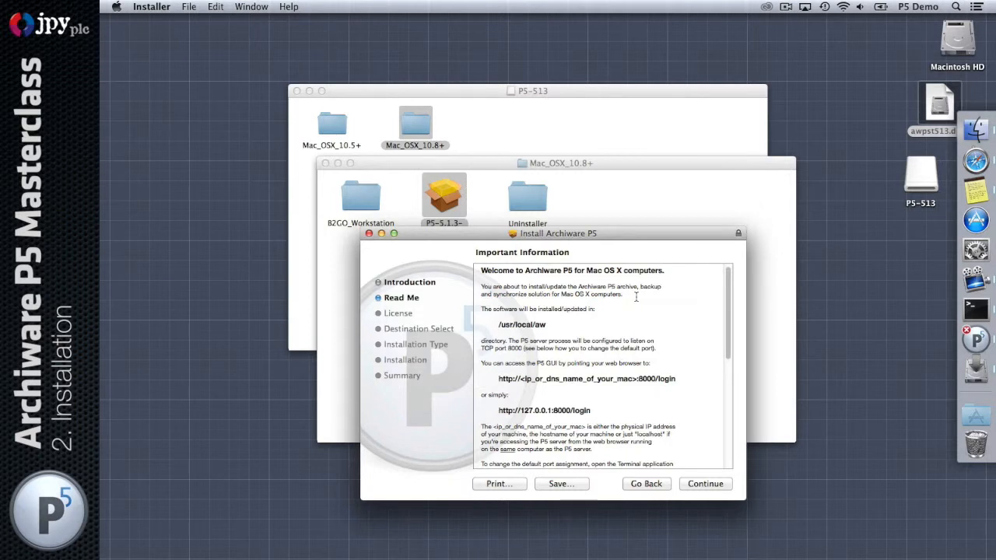
{"action": "left_click_drag", "start_coordinate": [561, 325], "coordinate": [470, 327]}
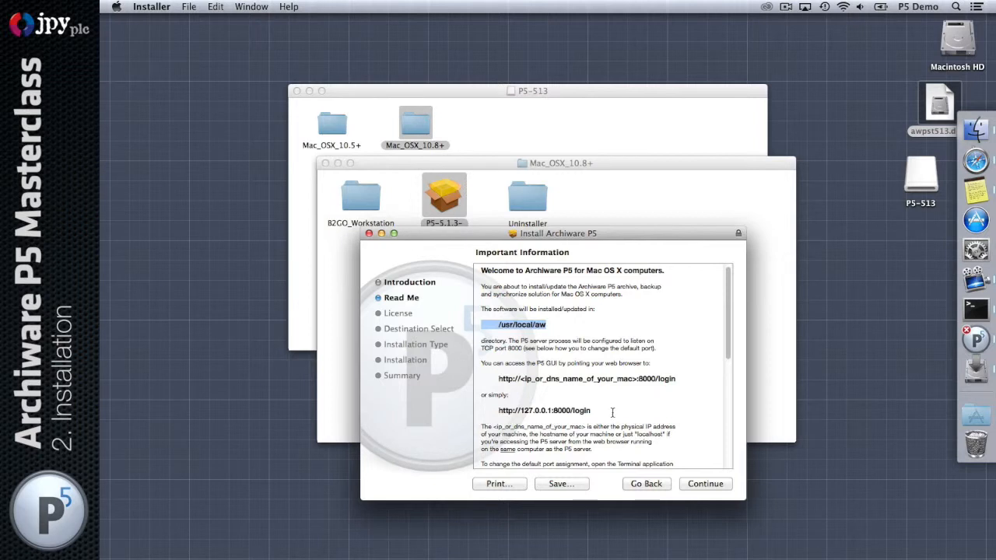
{"action": "left_click_drag", "start_coordinate": [613, 412], "coordinate": [471, 414]}
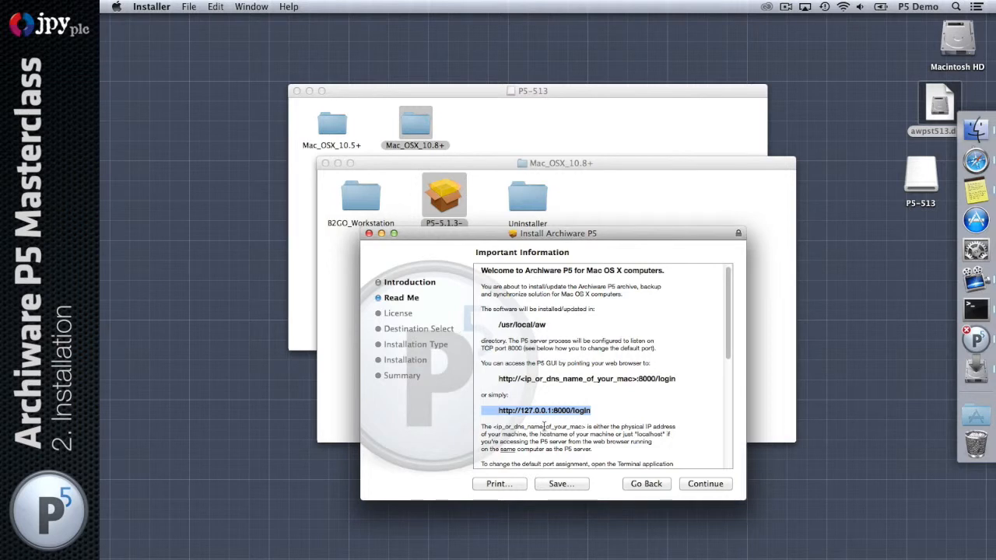
{"action": "left_click_drag", "start_coordinate": [520, 410], "coordinate": [543, 410]}
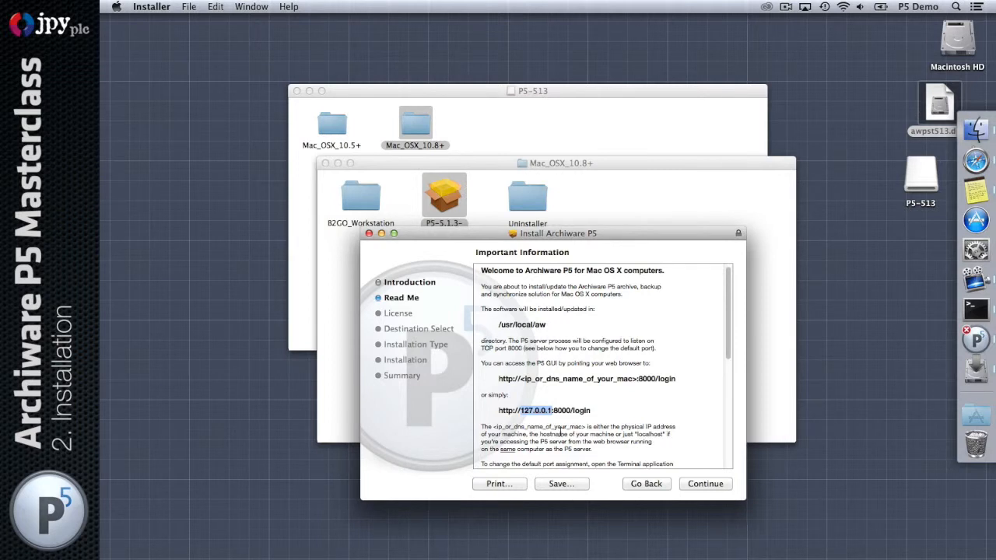
Accept the license, install on Macintosh HD with the admin password, and close the finished installer
{"action": "left_click", "coordinate": [698, 484]}
{"action": "left_click", "coordinate": [698, 484]}
{"action": "left_click", "coordinate": [677, 297]}
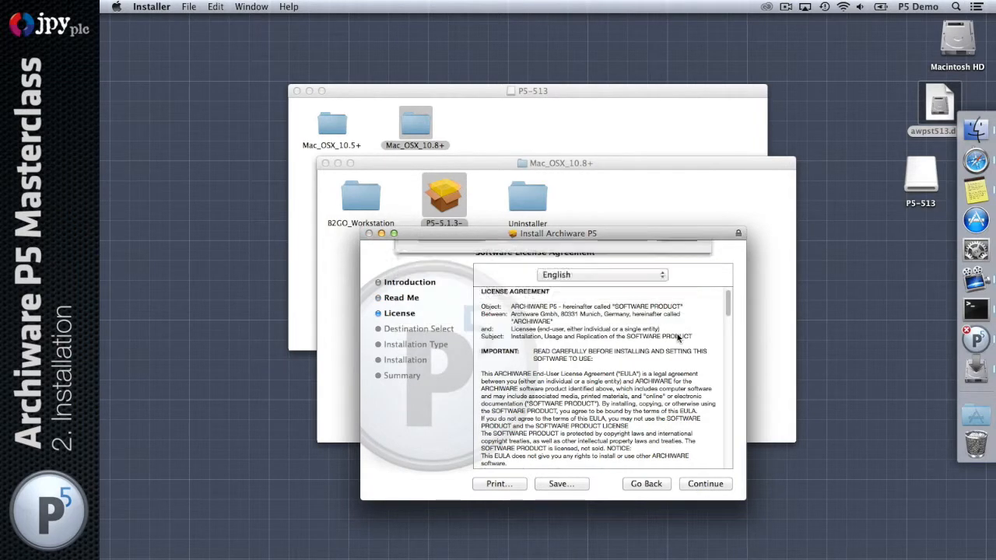
{"action": "left_click", "coordinate": [710, 485]}
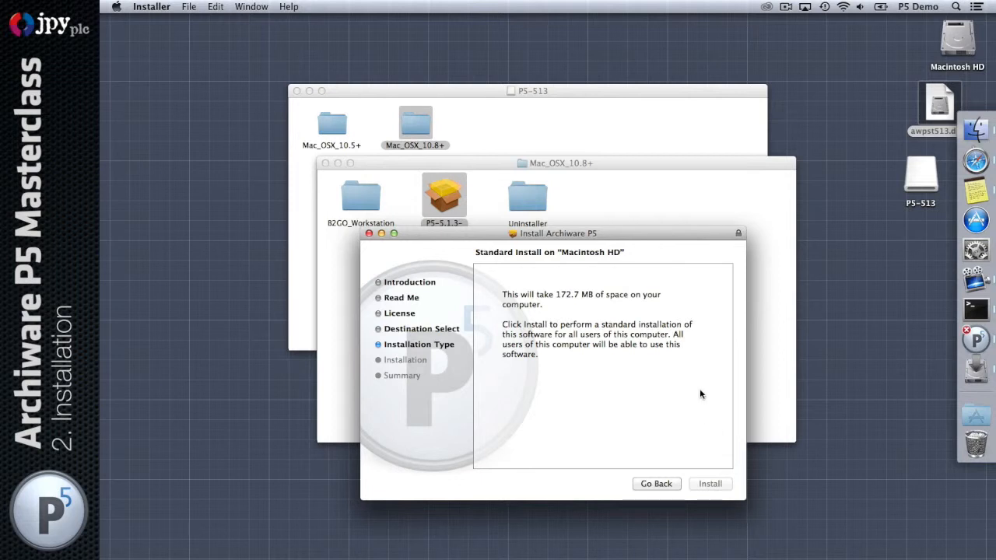
{"action": "type", "text": "•••••••"}
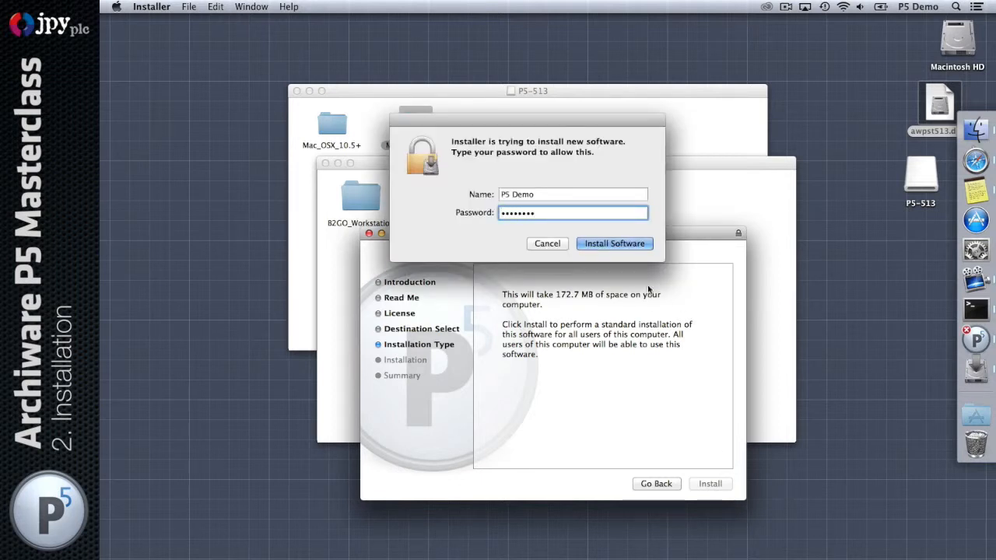
{"action": "left_click", "coordinate": [597, 244]}
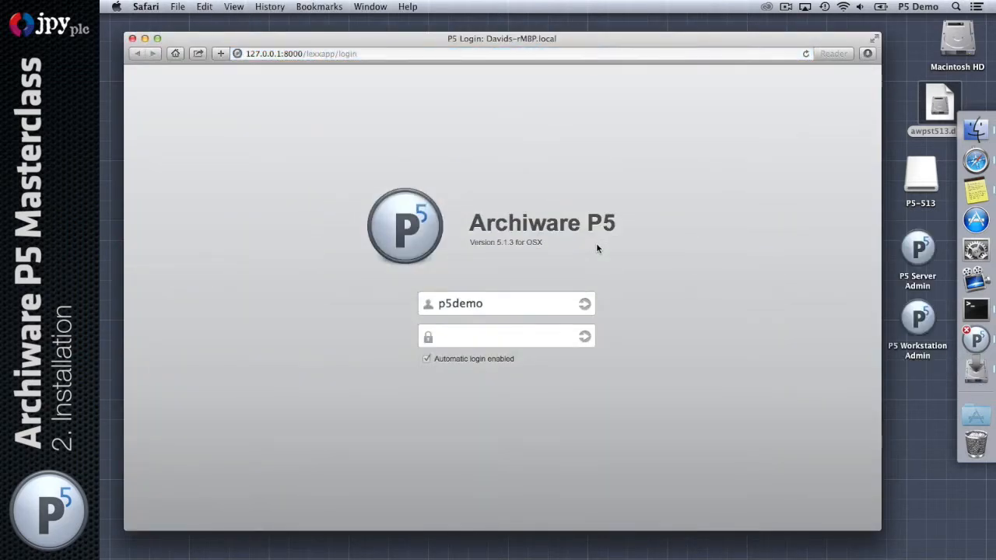
{"action": "left_click_drag", "start_coordinate": [656, 38], "coordinate": [453, 230]}
{"action": "left_click", "coordinate": [685, 237]}
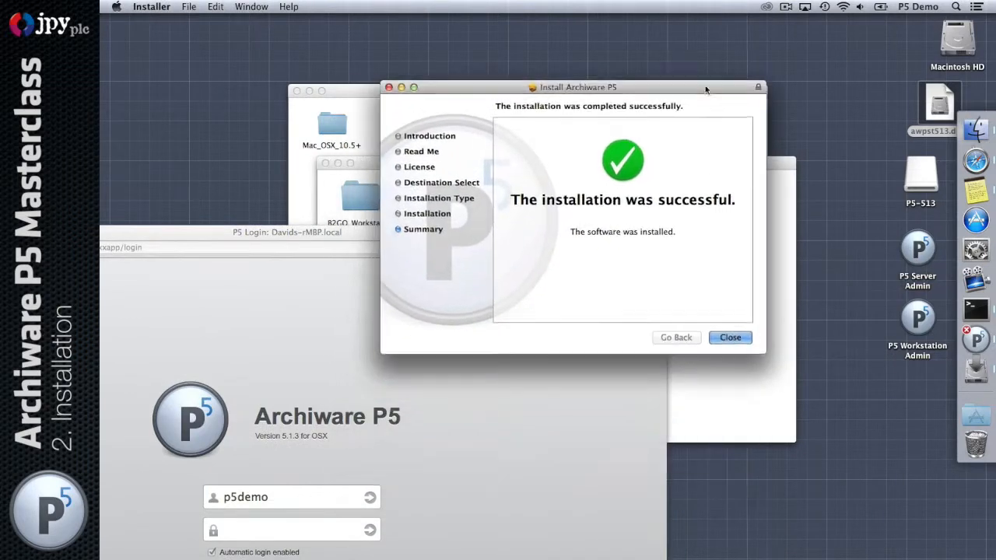
{"action": "left_click", "coordinate": [730, 337]}
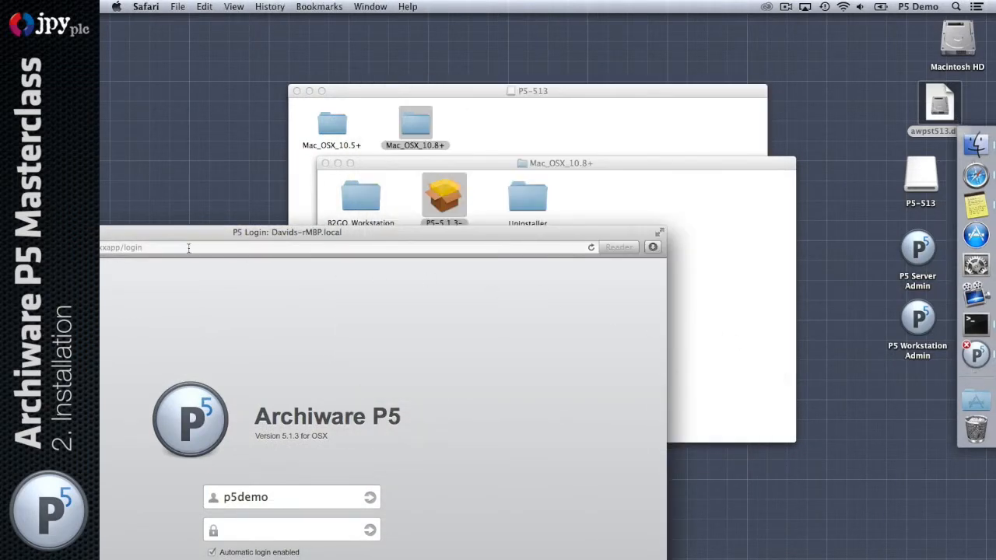
{"action": "left_click_drag", "start_coordinate": [438, 235], "coordinate": [640, 46]}
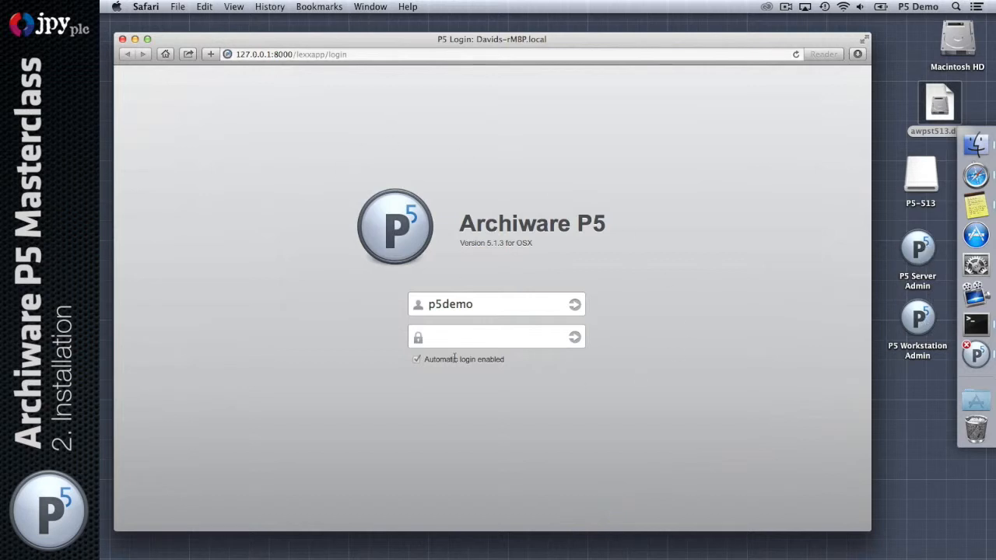
{"action": "left_click", "coordinate": [924, 321]}
{"action": "double_click", "coordinate": [923, 321]}
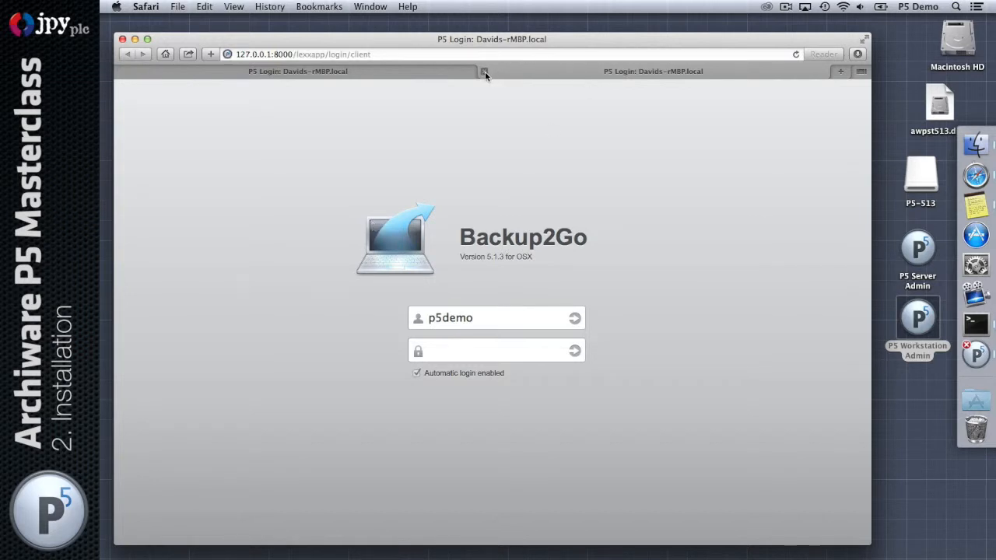
{"action": "left_click", "coordinate": [484, 71]}
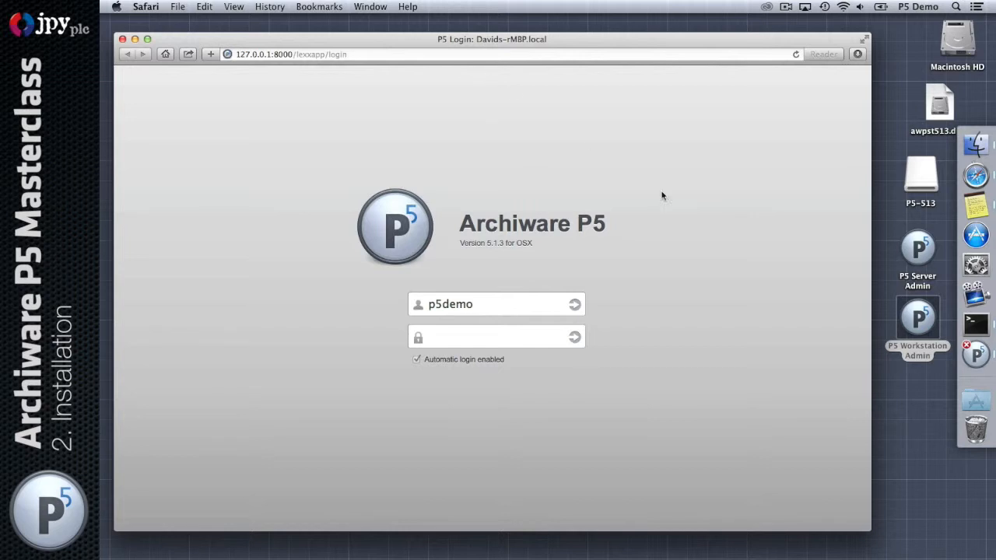
Log in to the P5 web interface with the username and account password
{"action": "left_click_drag", "start_coordinate": [866, 527], "coordinate": [816, 516]}
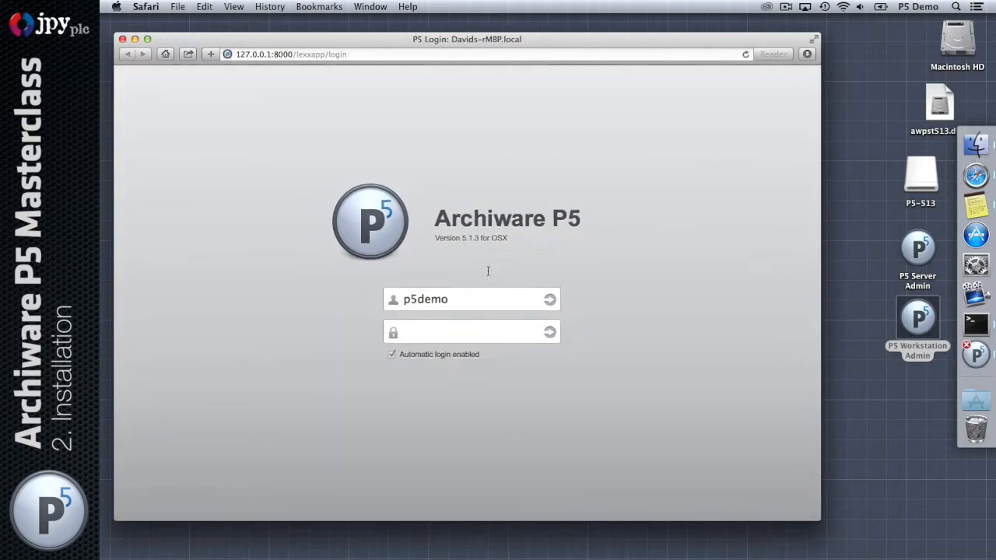
{"action": "left_click", "coordinate": [493, 302]}
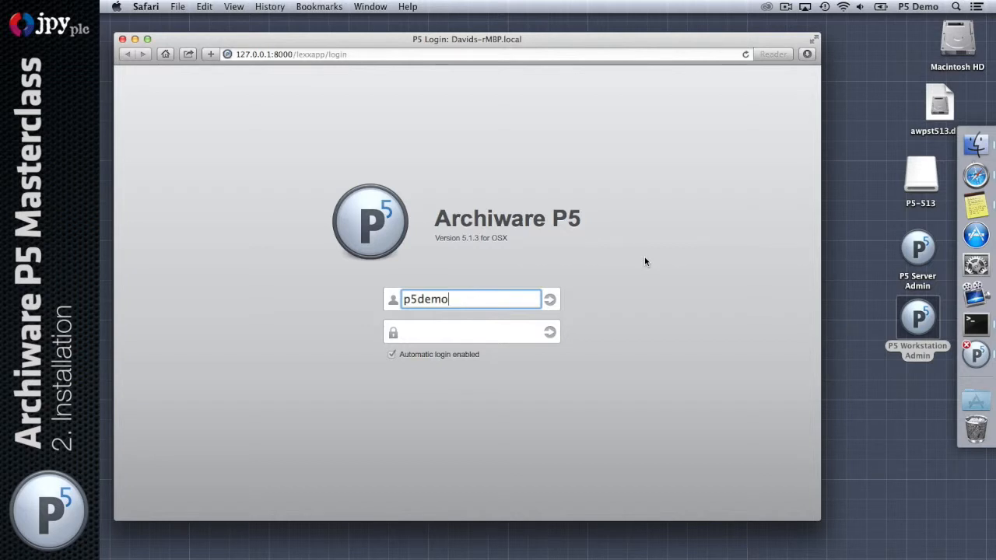
{"action": "key", "text": "Tab"}
{"action": "type", "text": "p5demo12"}
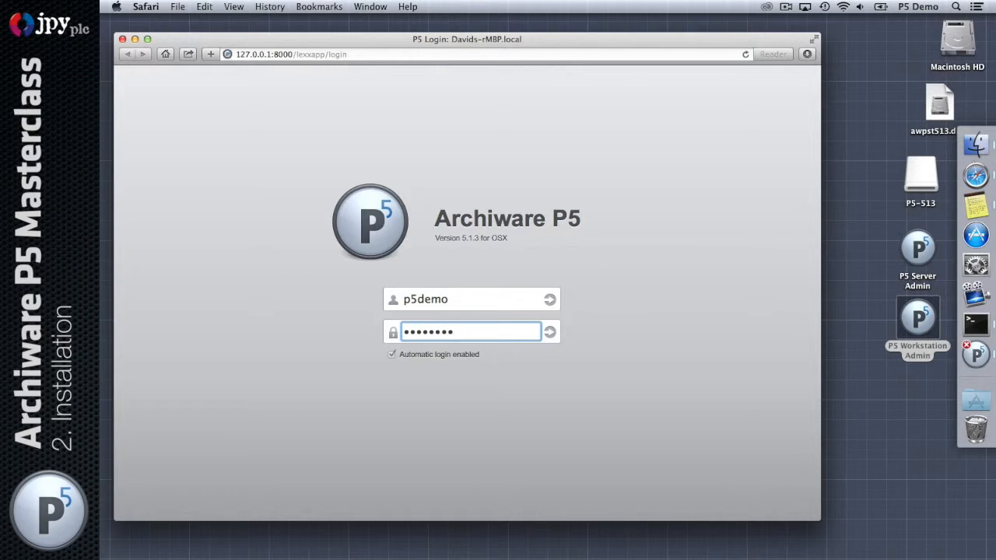
{"action": "key", "text": "Return"}
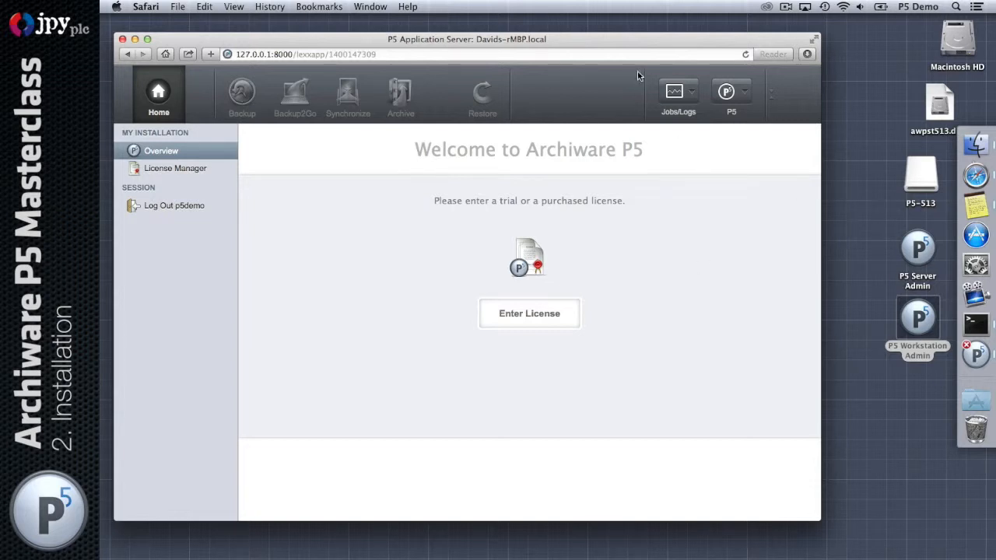
Choose Enter License on the P5 welcome page to reach the License Manager
{"action": "left_click_drag", "start_coordinate": [652, 40], "coordinate": [657, 48]}
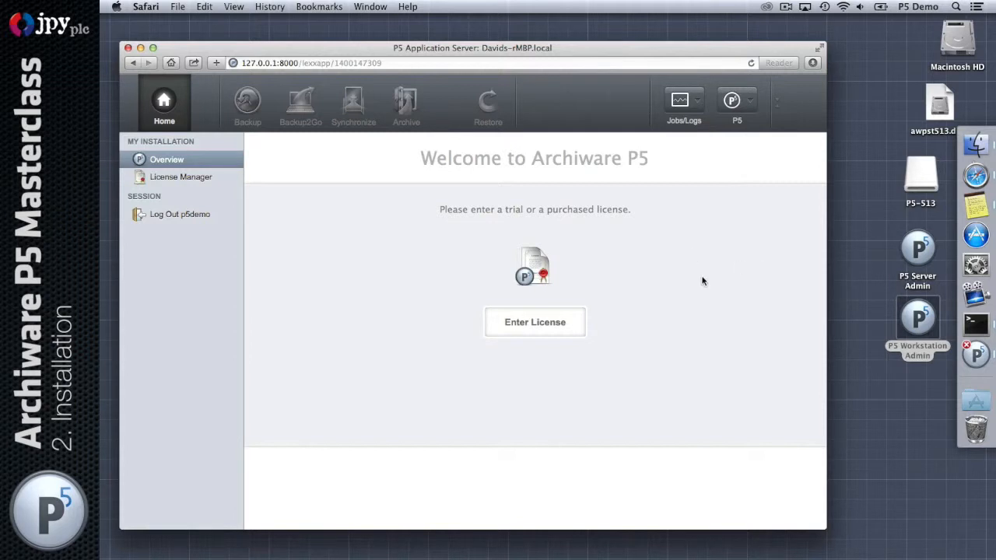
{"action": "left_click", "coordinate": [542, 327]}
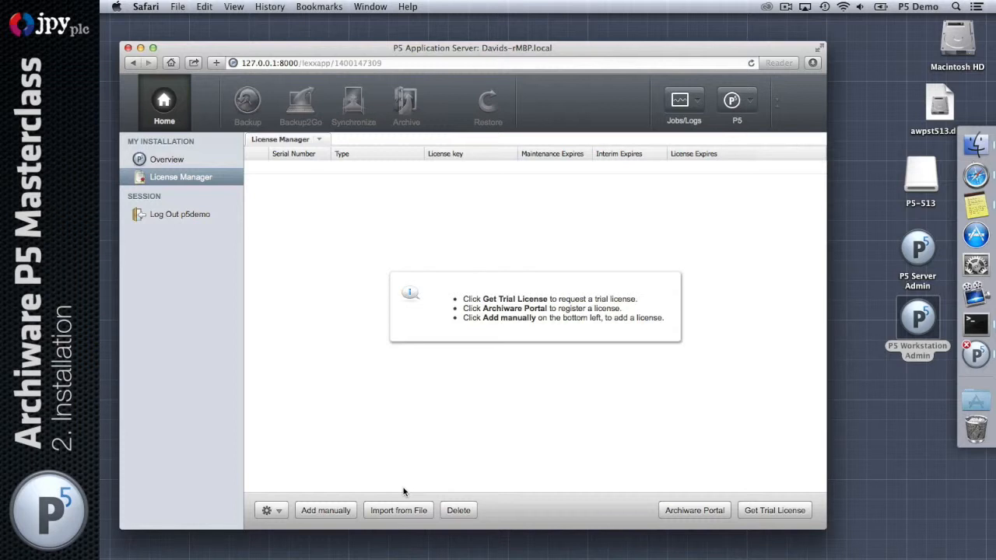
Load archiware.com in a new browser tab
{"action": "key", "text": "super+t"}
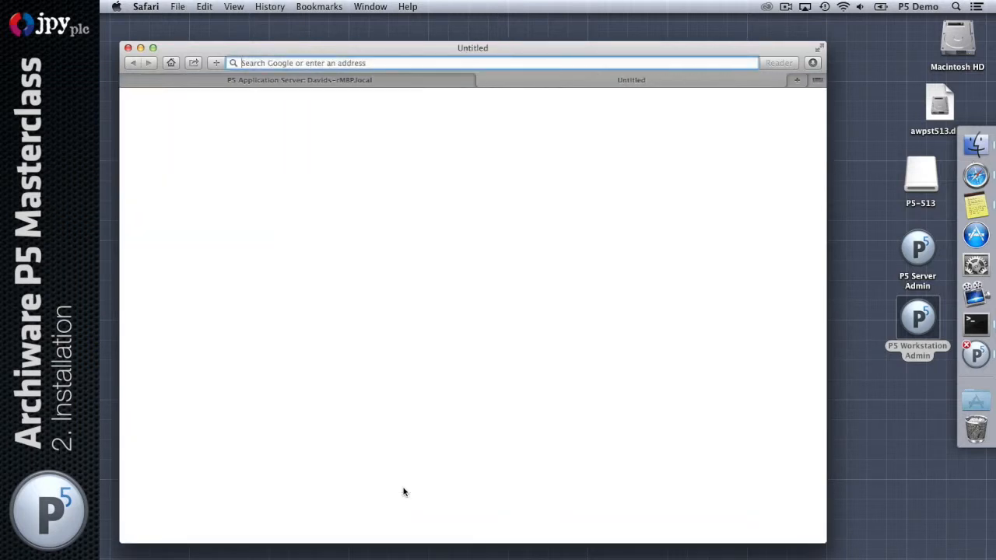
{"action": "type", "text": "archiware.com"}
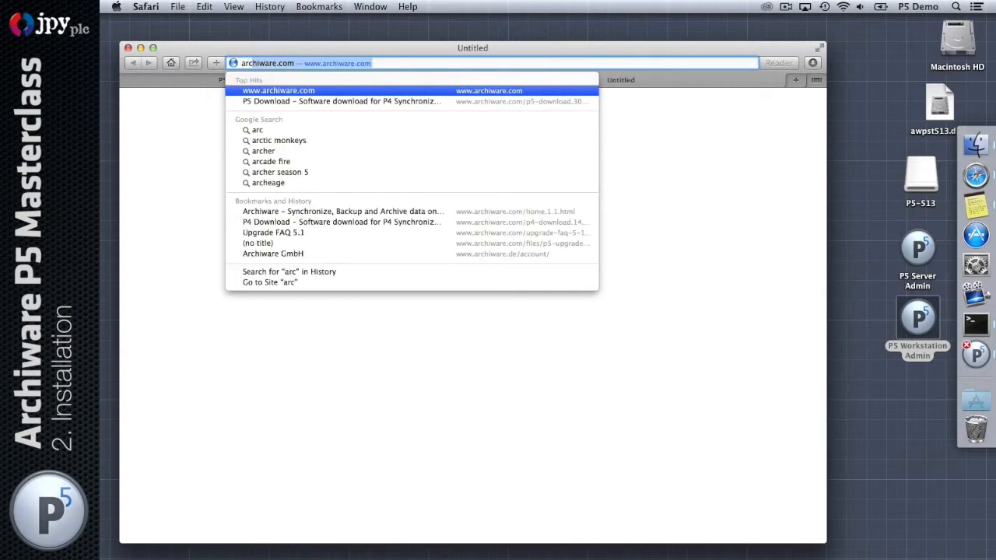
{"action": "key", "text": "Return"}
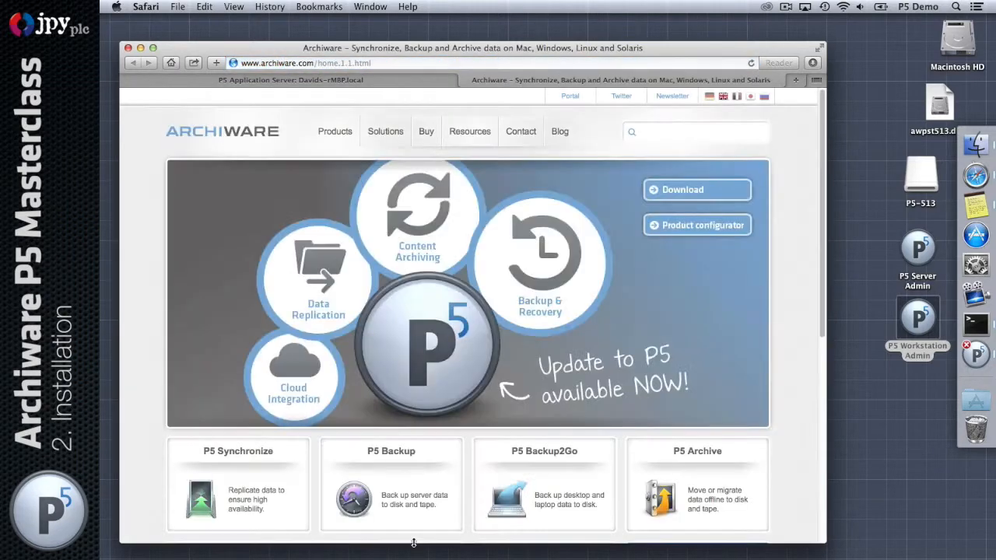
View the Portal's New Account form, return to sign-in, then go back to the License Manager
{"action": "left_click", "coordinate": [570, 97]}
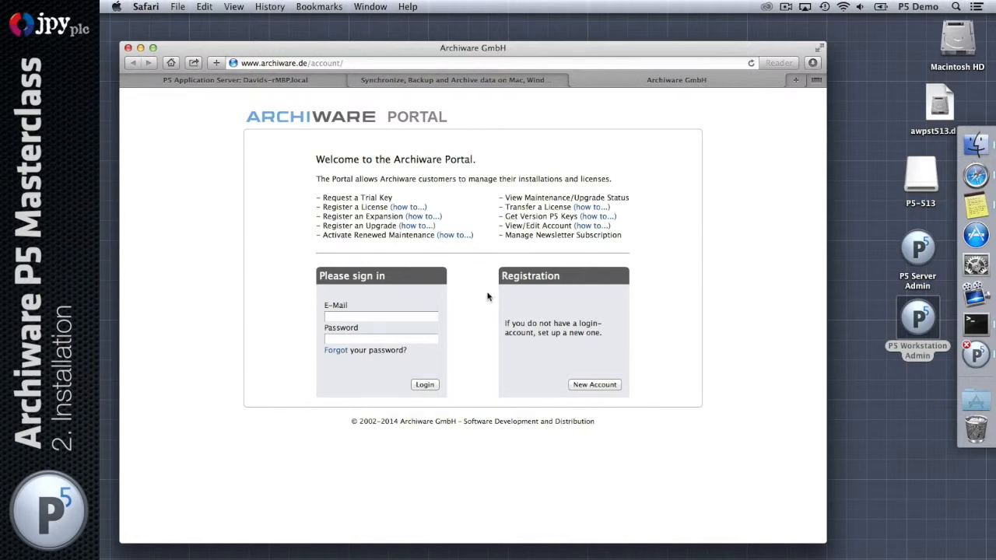
{"action": "left_click", "coordinate": [601, 385]}
{"action": "scroll", "coordinate": [682, 393], "scroll_direction": "down", "scroll_amount": 5}
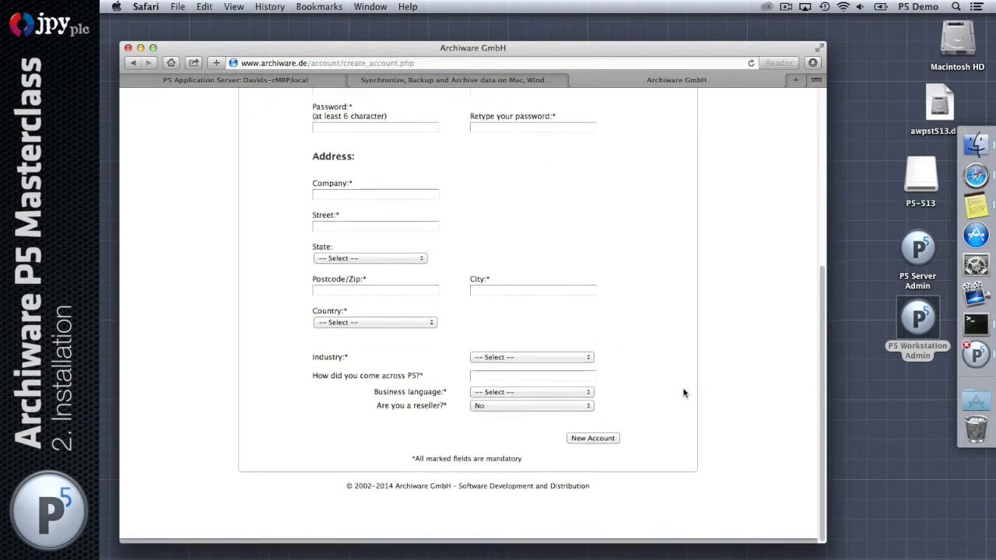
{"action": "scroll", "coordinate": [683, 393], "scroll_direction": "up", "scroll_amount": 6}
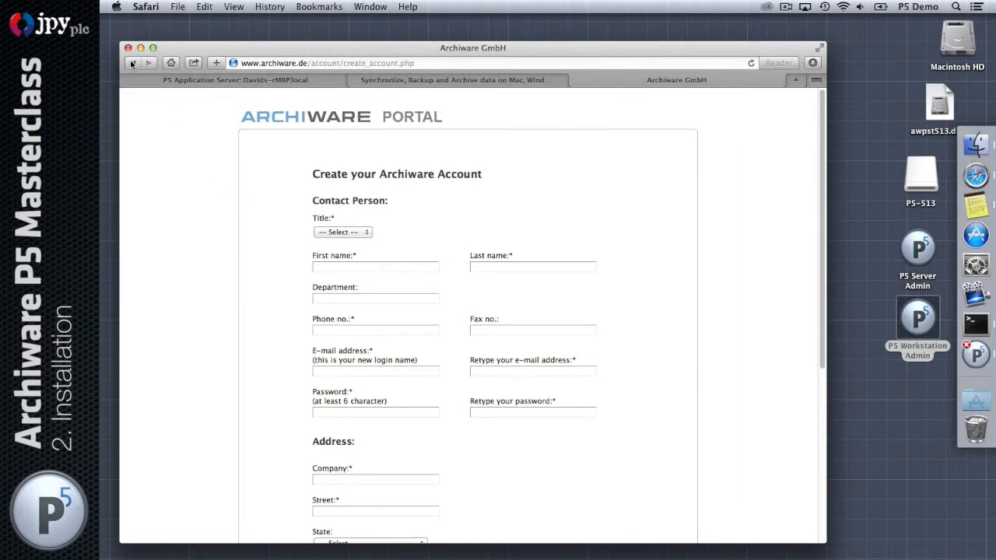
{"action": "left_click", "coordinate": [132, 64]}
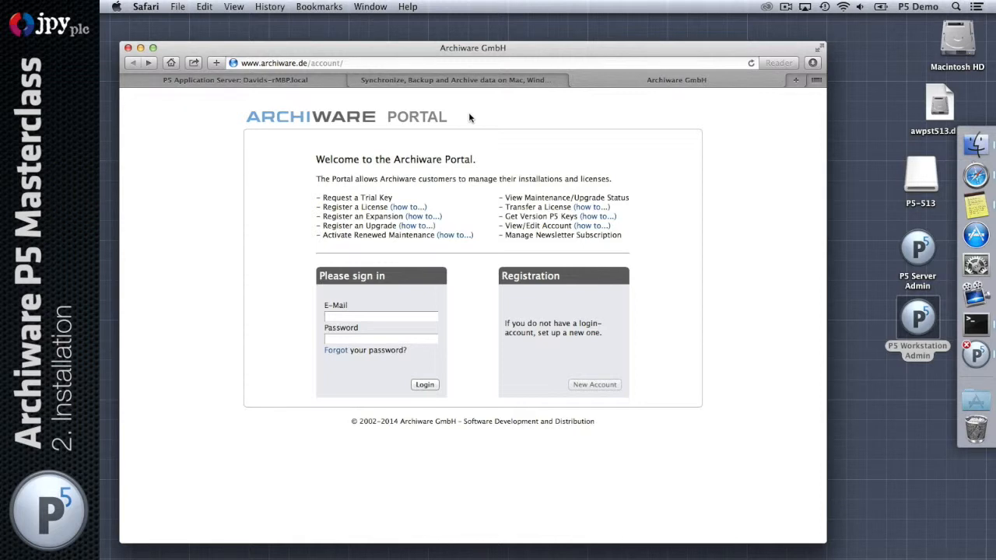
{"action": "left_click", "coordinate": [330, 80]}
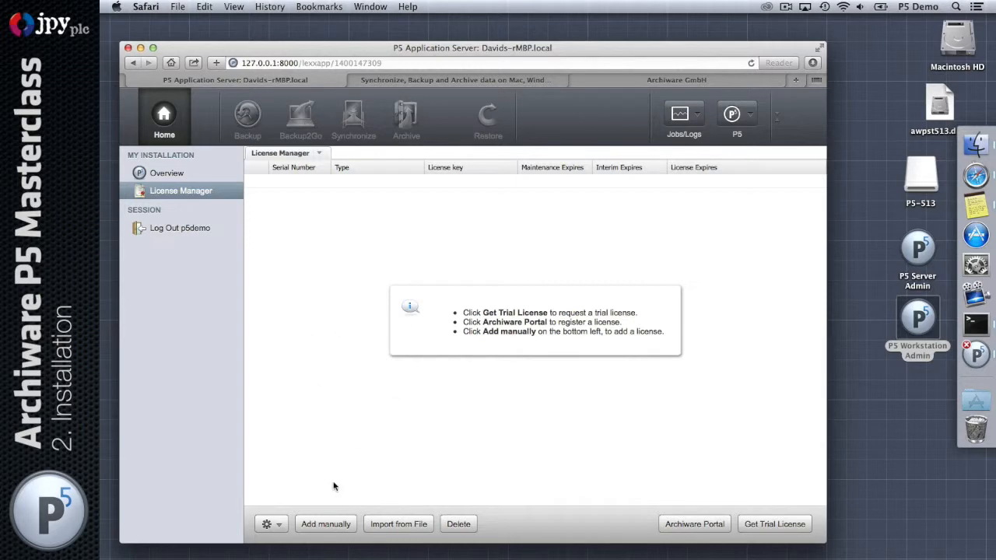
Start a manual license entry and select the serial number and Host ID values
{"action": "left_click", "coordinate": [328, 526]}
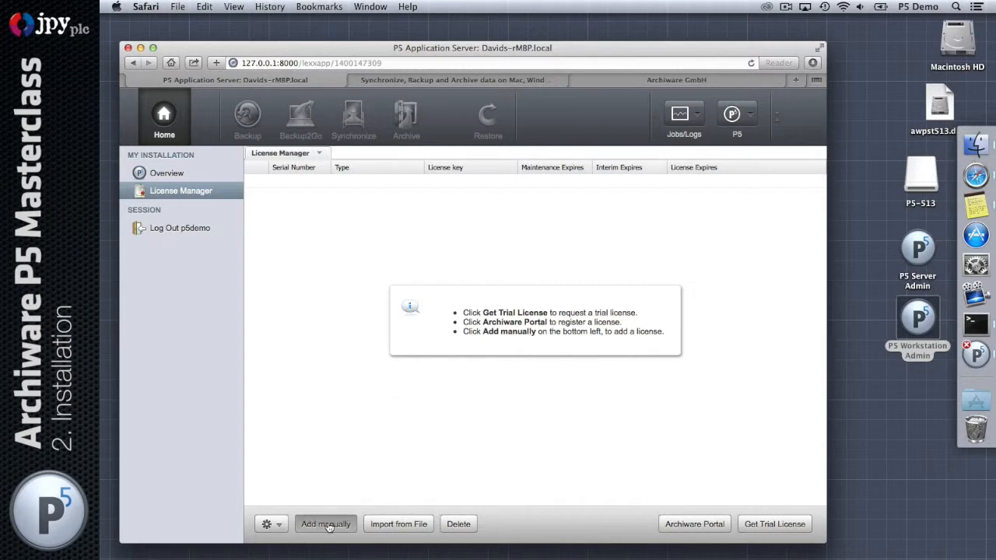
{"action": "left_click_drag", "start_coordinate": [272, 64], "coordinate": [458, 89]}
{"action": "double_click", "coordinate": [465, 141]}
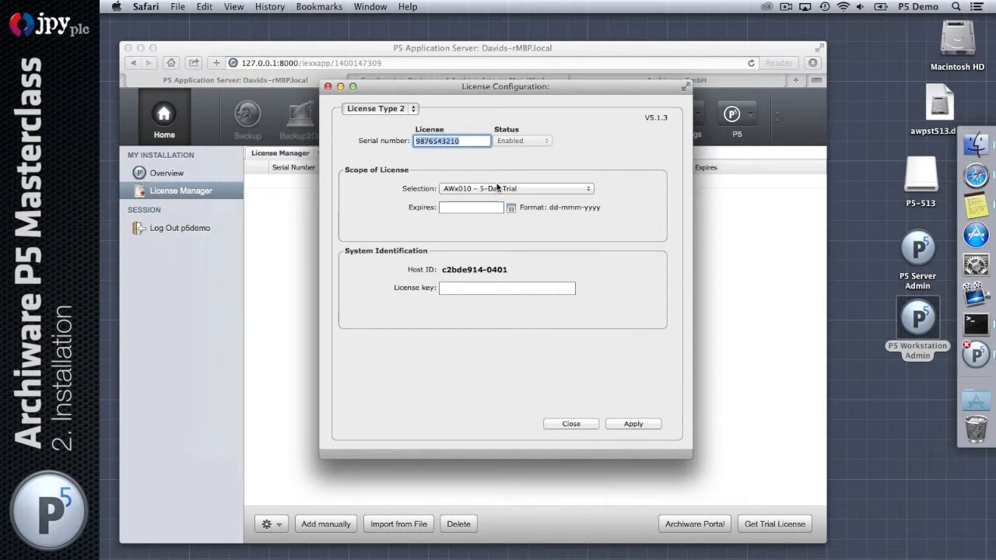
{"action": "left_click", "coordinate": [480, 287]}
{"action": "left_click_drag", "start_coordinate": [442, 269], "coordinate": [507, 270]}
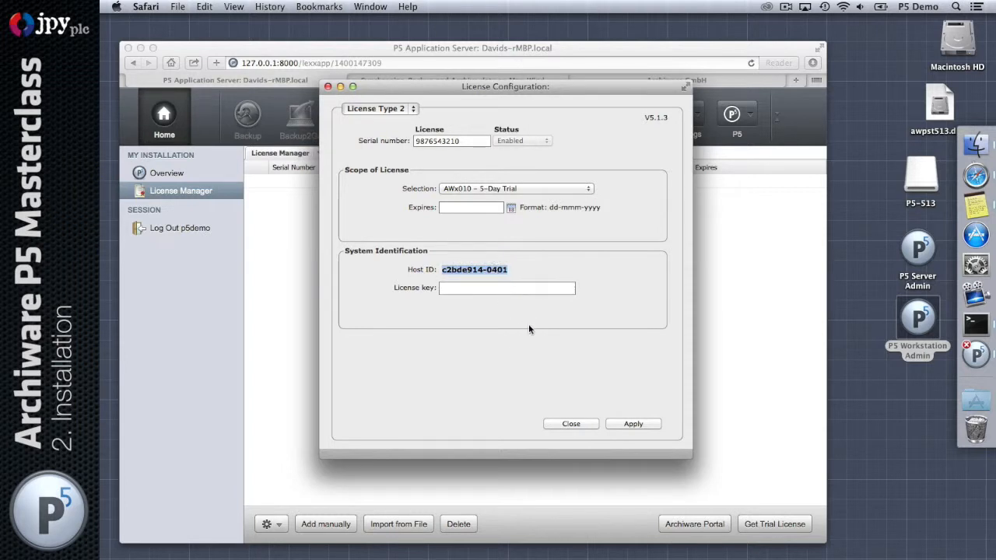
{"action": "left_click", "coordinate": [496, 288]}
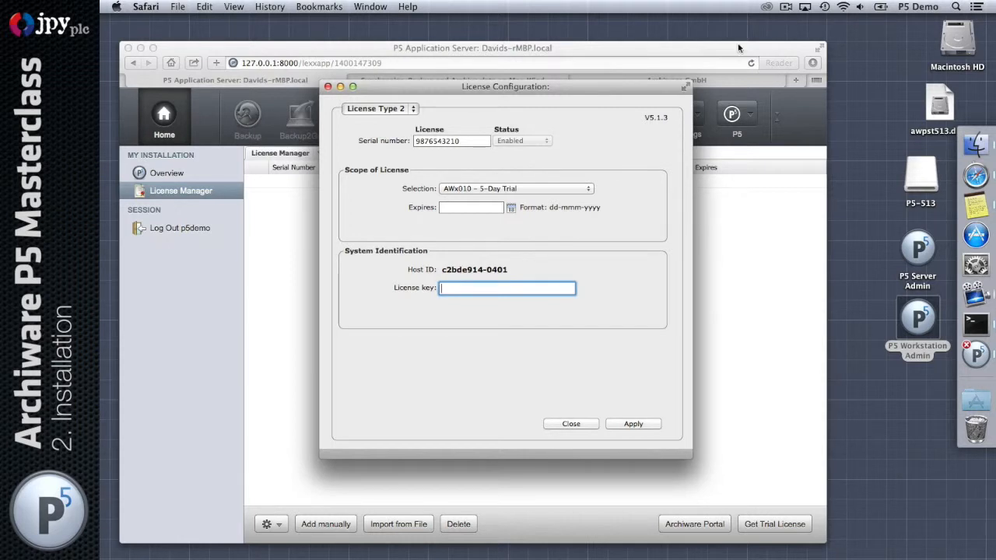
{"action": "left_click_drag", "start_coordinate": [532, 88], "coordinate": [525, 99]}
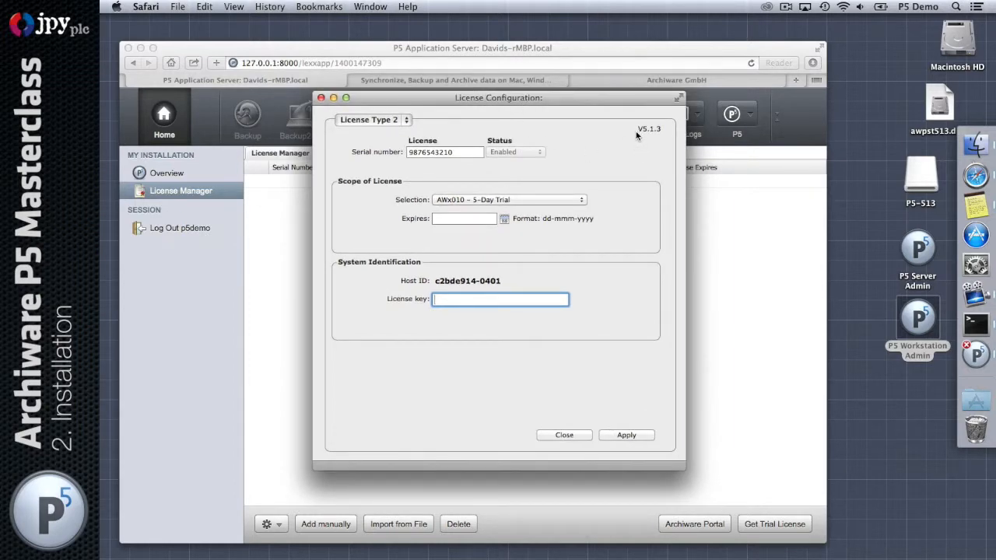
Choose AWx000 – Channel Evaluation, expiry 01-Jun-2014, paste the license key and apply
{"action": "left_click", "coordinate": [540, 201]}
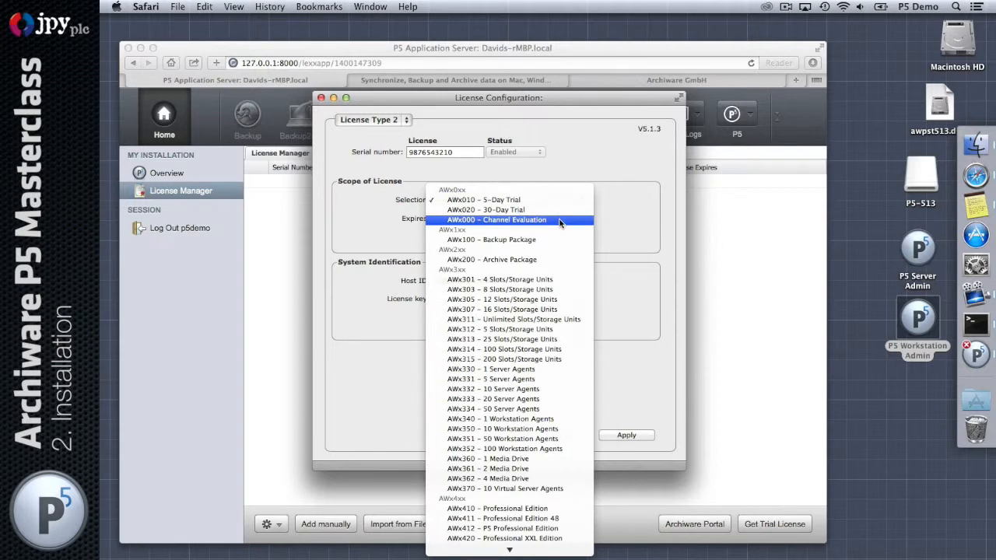
{"action": "left_click", "coordinate": [560, 221]}
{"action": "left_click", "coordinate": [503, 221]}
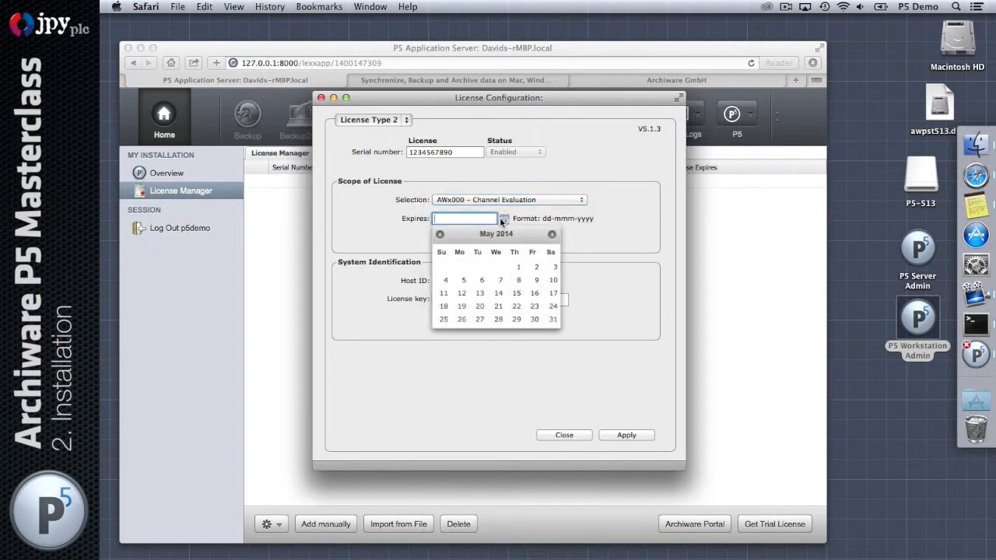
{"action": "left_click", "coordinate": [518, 267]}
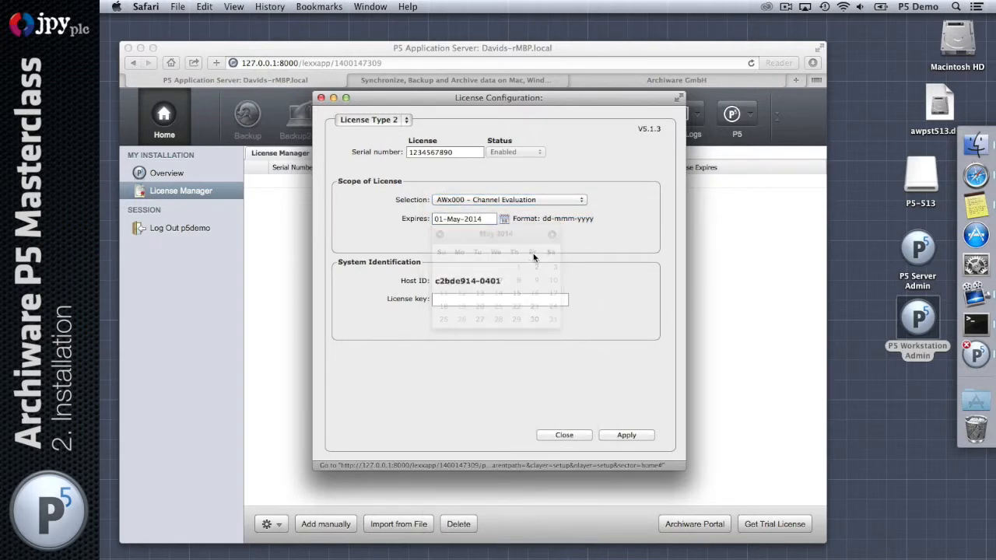
{"action": "left_click", "coordinate": [505, 221]}
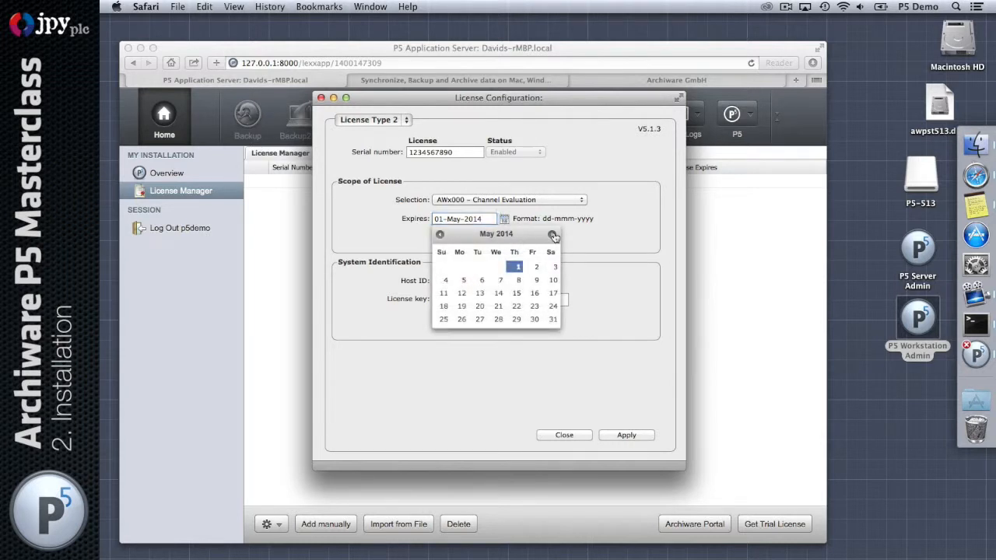
{"action": "left_click", "coordinate": [552, 234]}
{"action": "left_click", "coordinate": [444, 267]}
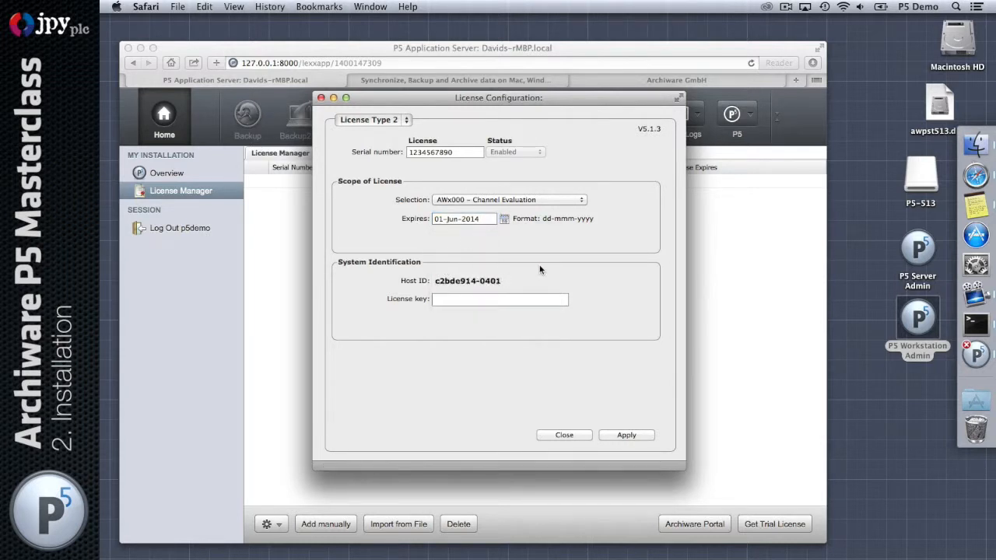
{"action": "left_click", "coordinate": [523, 297]}
{"action": "key", "text": "super+v"}
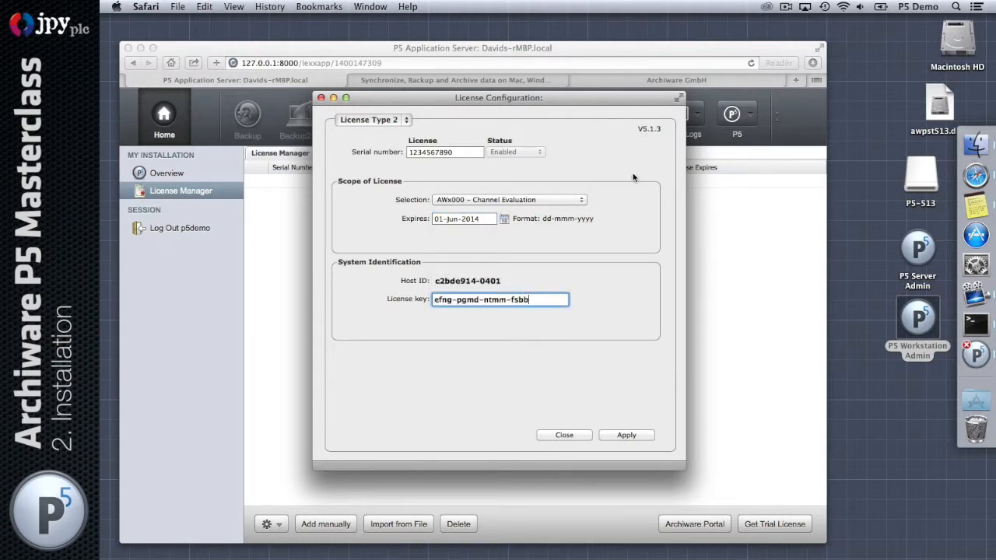
{"action": "left_click", "coordinate": [627, 435]}
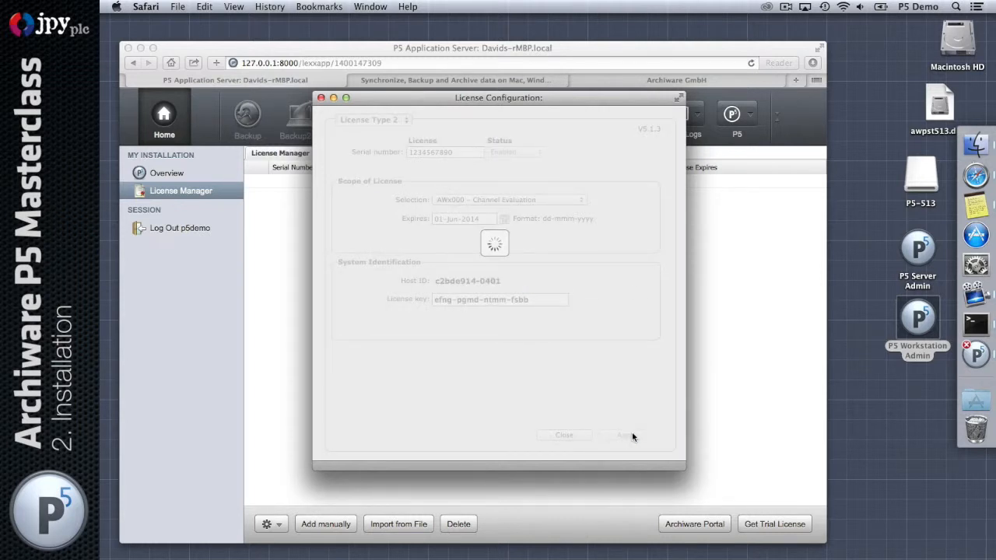
Close the license dialog and start a second manual license as AWx411 – Professional Edition 48
{"action": "left_click", "coordinate": [551, 436]}
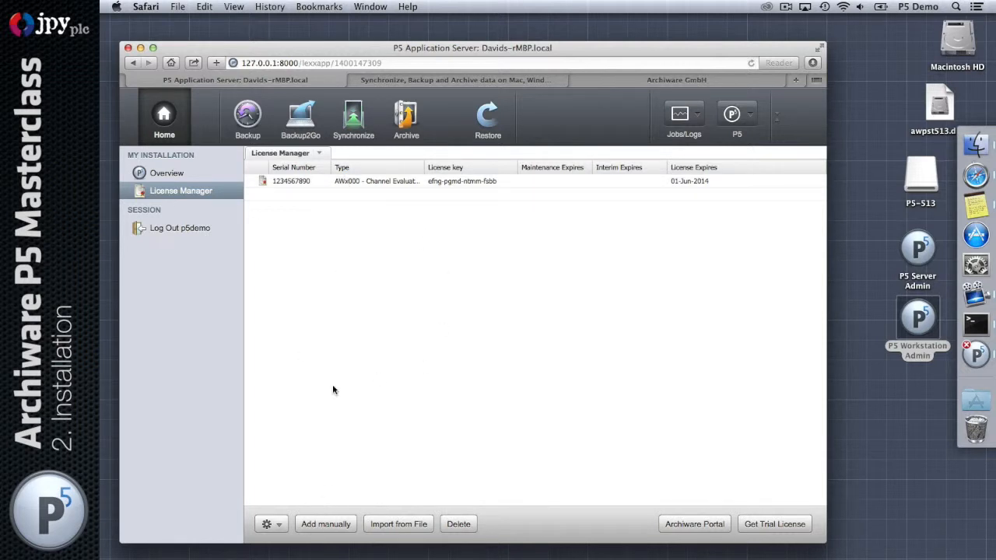
{"action": "left_click", "coordinate": [306, 529]}
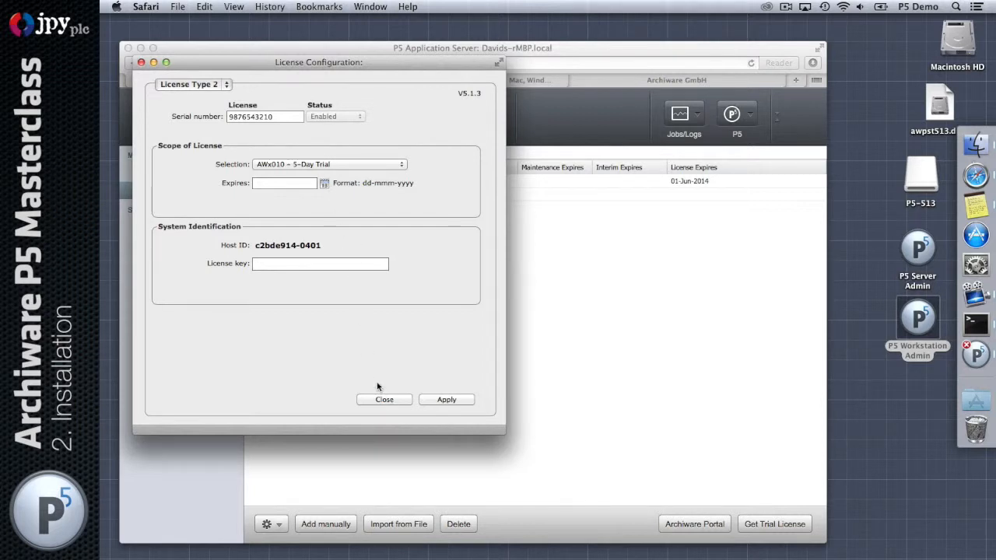
{"action": "left_click_drag", "start_coordinate": [335, 62], "coordinate": [507, 103]}
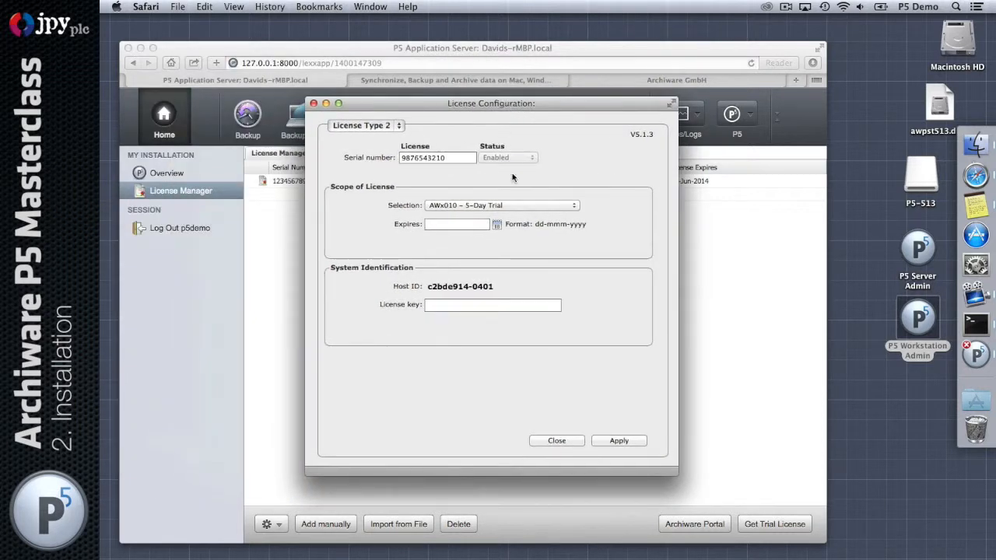
{"action": "left_click", "coordinate": [526, 208]}
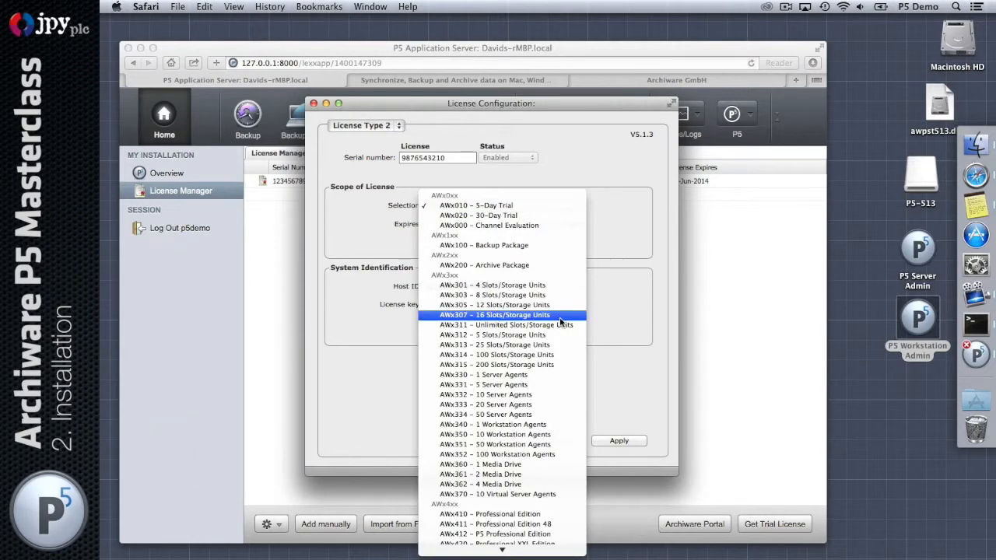
{"action": "scroll", "coordinate": [560, 318], "scroll_direction": "down", "scroll_amount": 3}
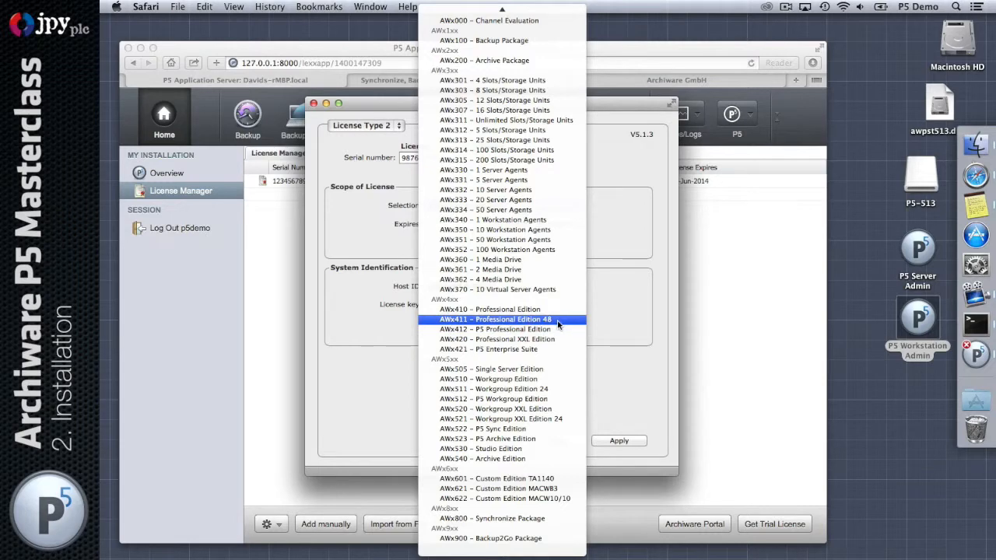
{"action": "left_click", "coordinate": [546, 321]}
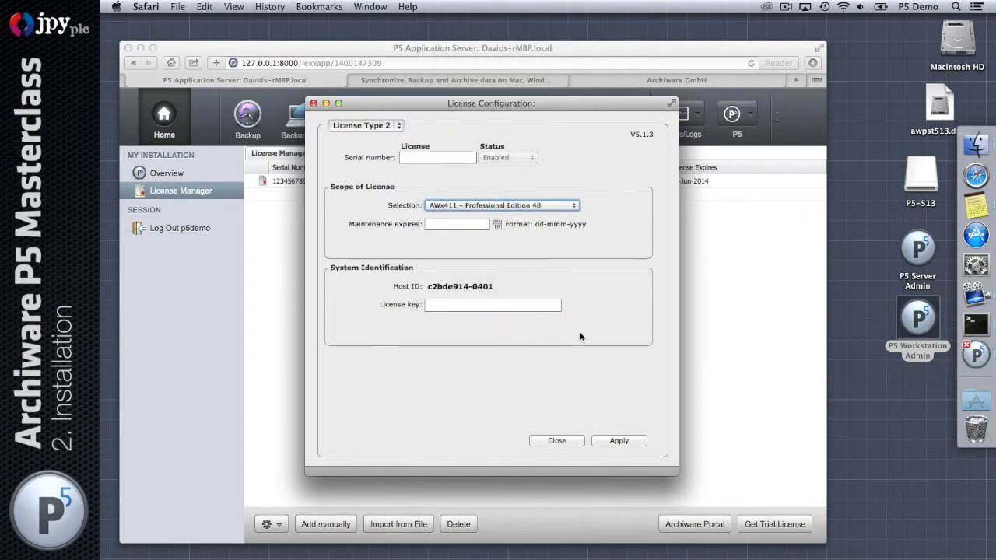
Enter a serial number, check the Maintenance calendar, and close the dialog without applying
{"action": "left_click", "coordinate": [457, 158]}
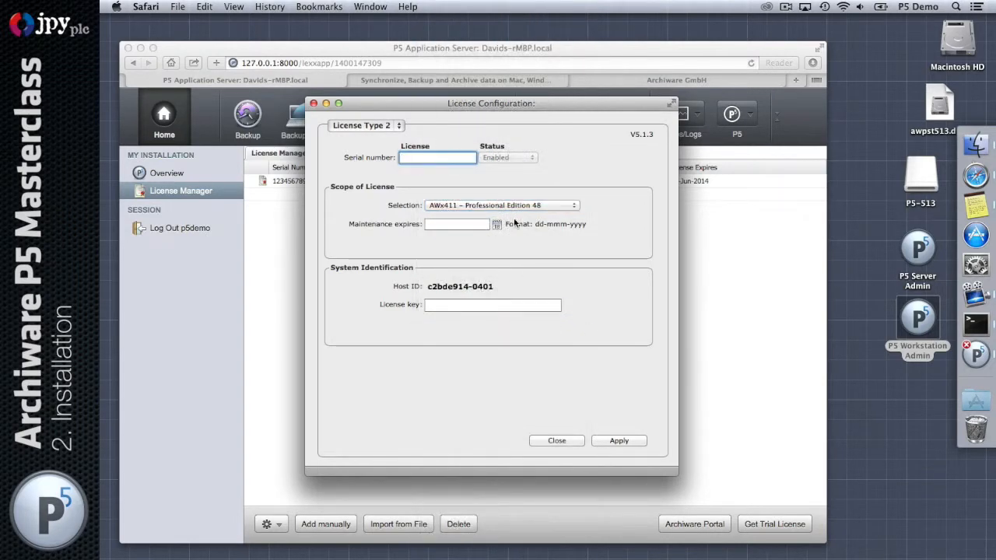
{"action": "type", "text": "78765678"}
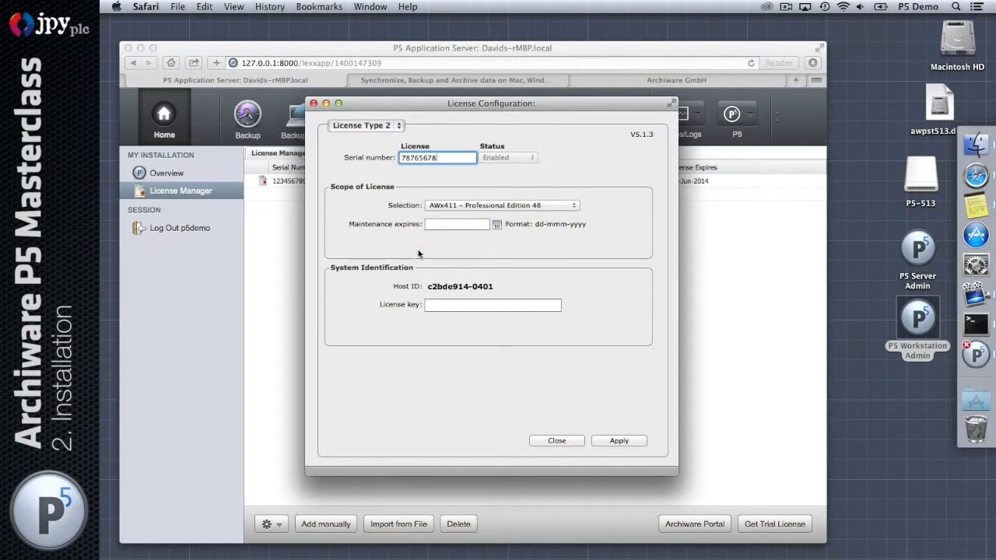
{"action": "left_click", "coordinate": [497, 226]}
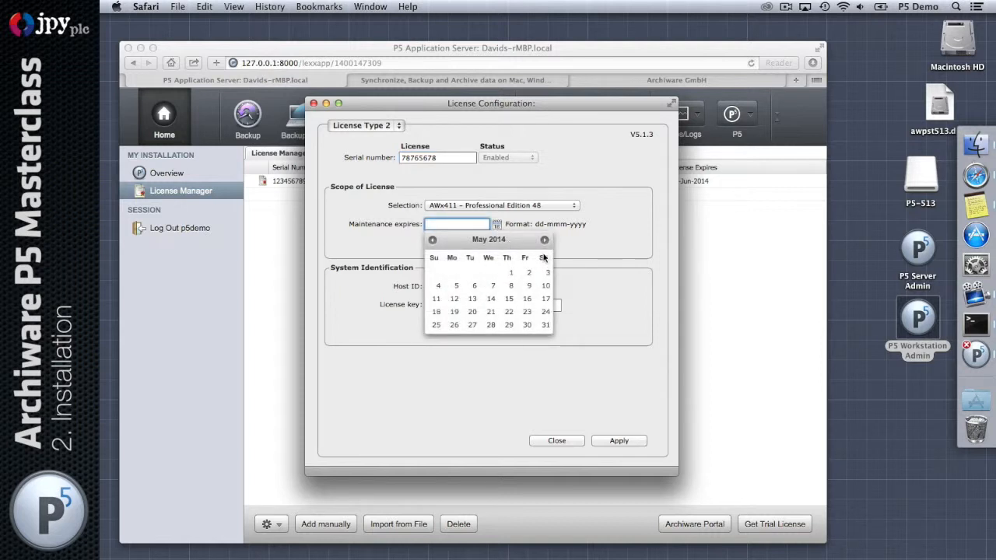
{"action": "left_click", "coordinate": [591, 246]}
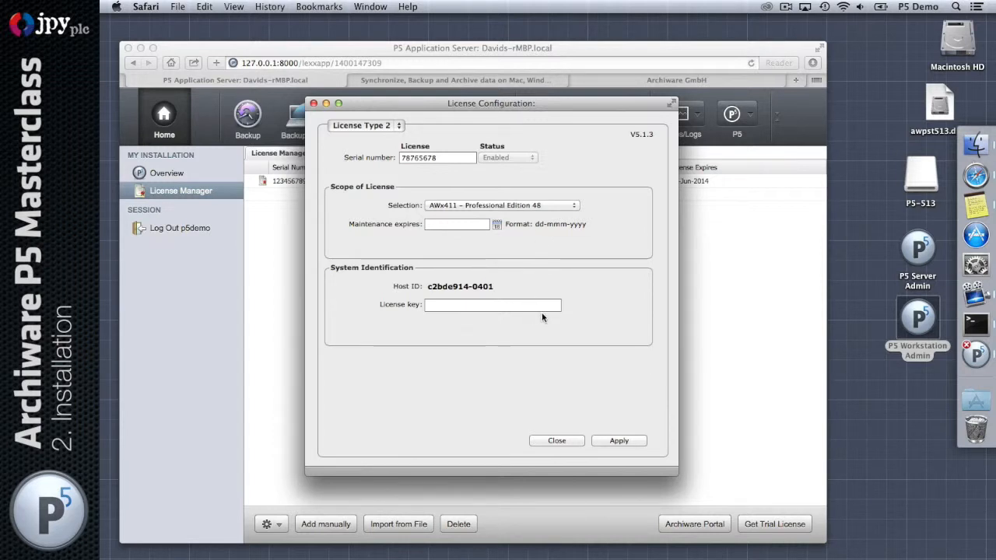
{"action": "left_click", "coordinate": [557, 440]}
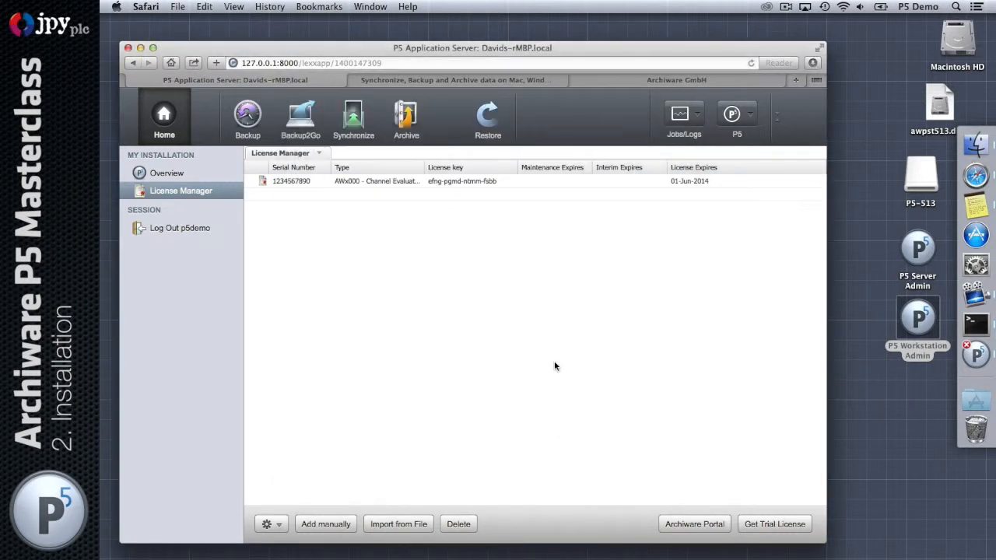
Select the Channel Evaluation license, then browse the Backup2Go, Synchronize, Archive and Backup sections
{"action": "left_click", "coordinate": [348, 182]}
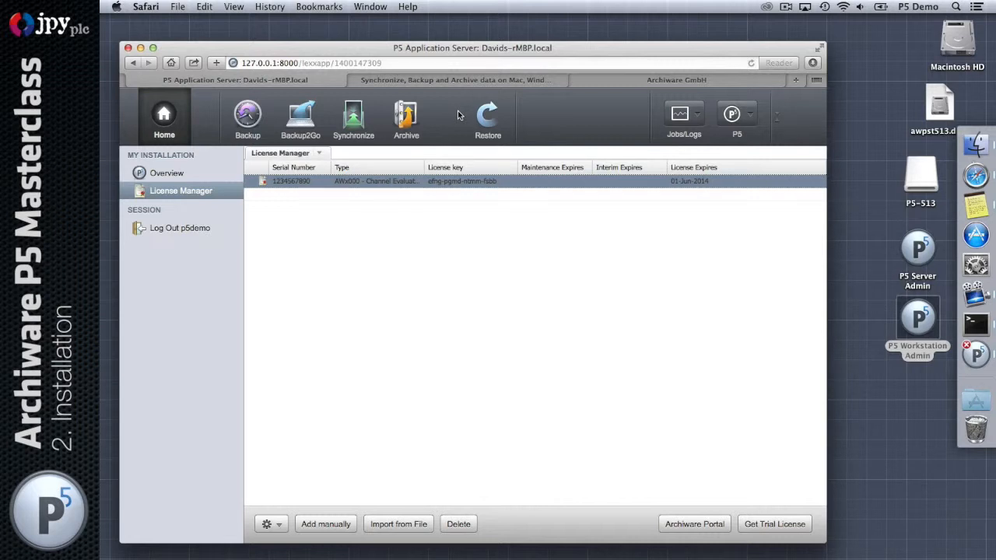
{"action": "left_click", "coordinate": [301, 121]}
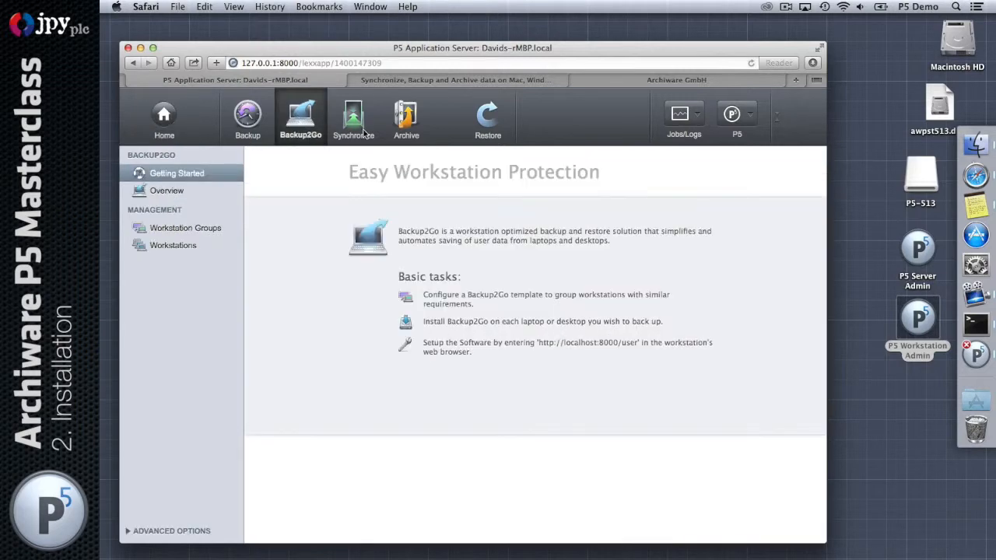
{"action": "left_click", "coordinate": [366, 120]}
{"action": "left_click", "coordinate": [407, 120]}
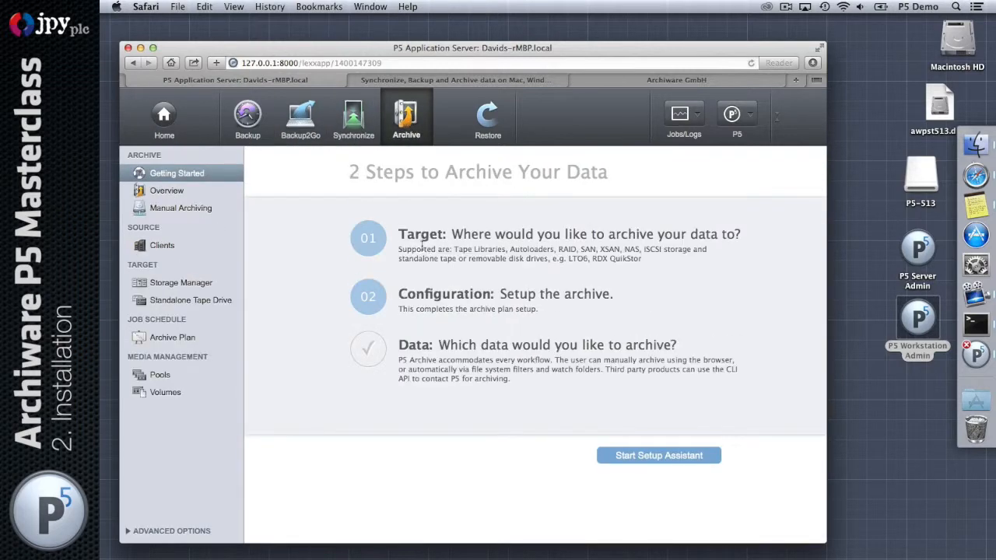
{"action": "left_click", "coordinate": [246, 120]}
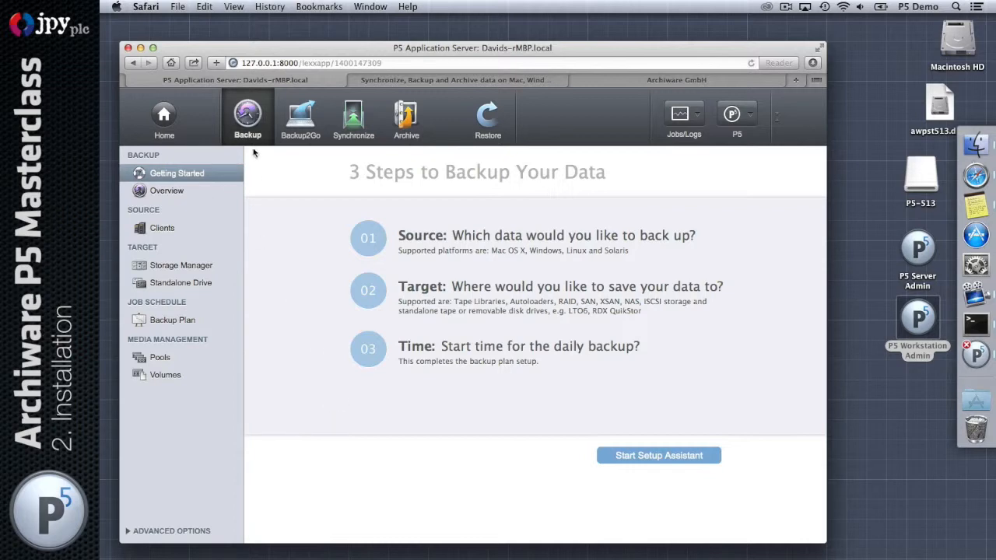
Cycle once more through Backup2Go, Synchronize and Archive, ending on the Backup section
{"action": "left_click", "coordinate": [305, 119]}
{"action": "left_click", "coordinate": [367, 123]}
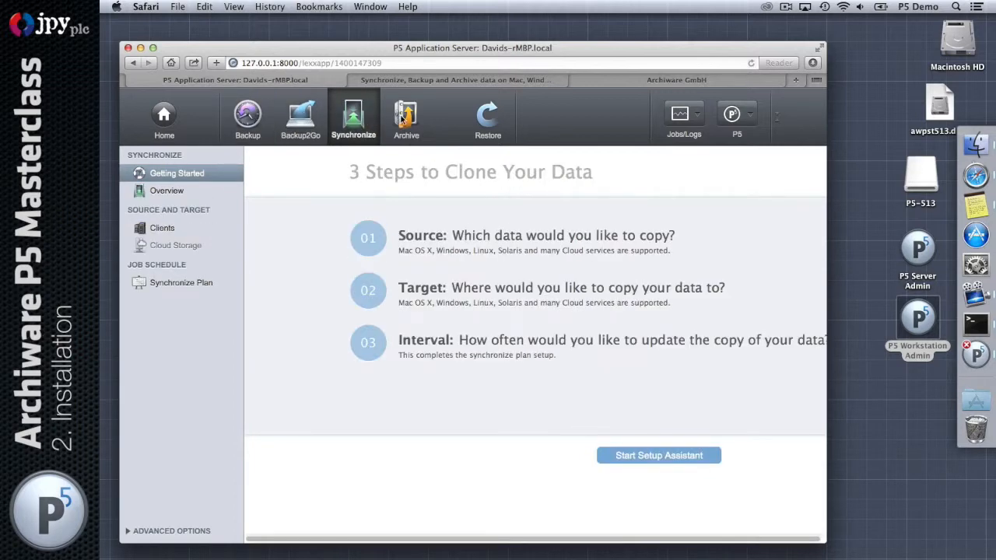
{"action": "left_click", "coordinate": [403, 121]}
{"action": "left_click", "coordinate": [249, 129]}
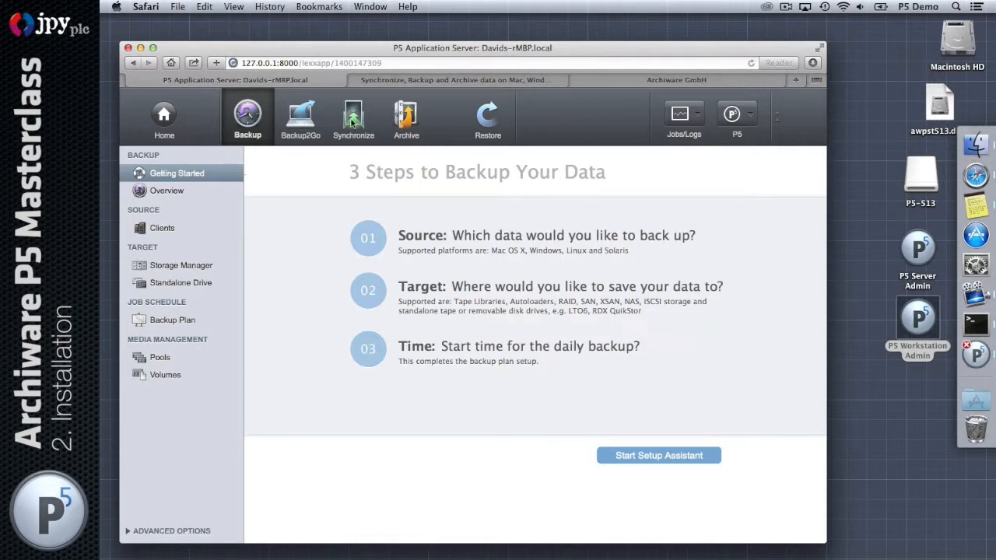
Check the License Manager home and installation overview pages, then return to the Backup section
{"action": "left_click_drag", "start_coordinate": [535, 52], "coordinate": [534, 37]}
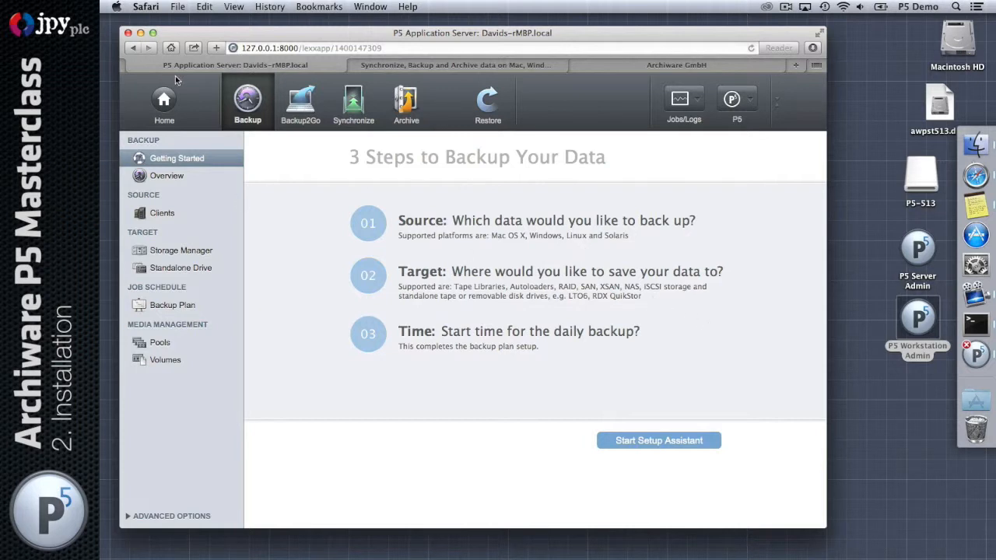
{"action": "left_click", "coordinate": [164, 100]}
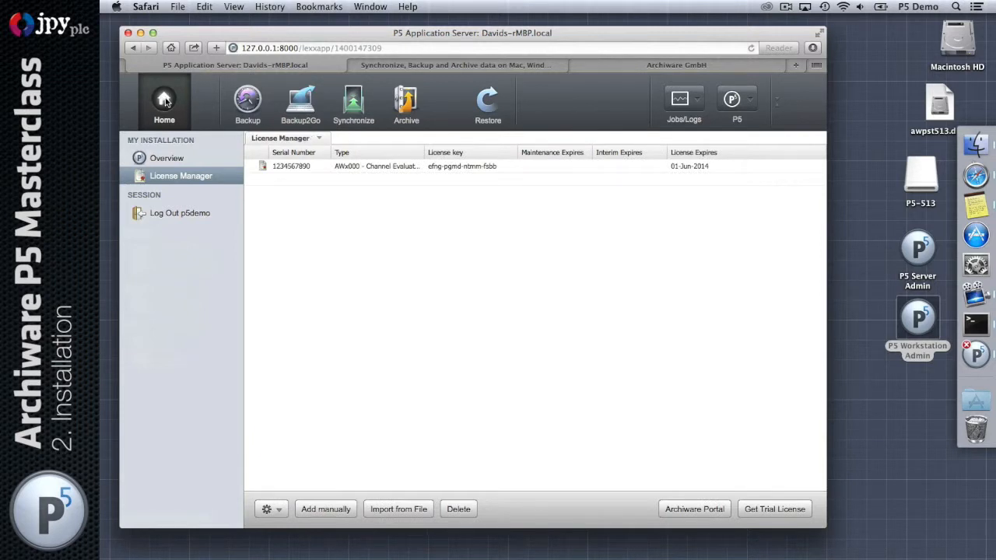
{"action": "left_click", "coordinate": [178, 160]}
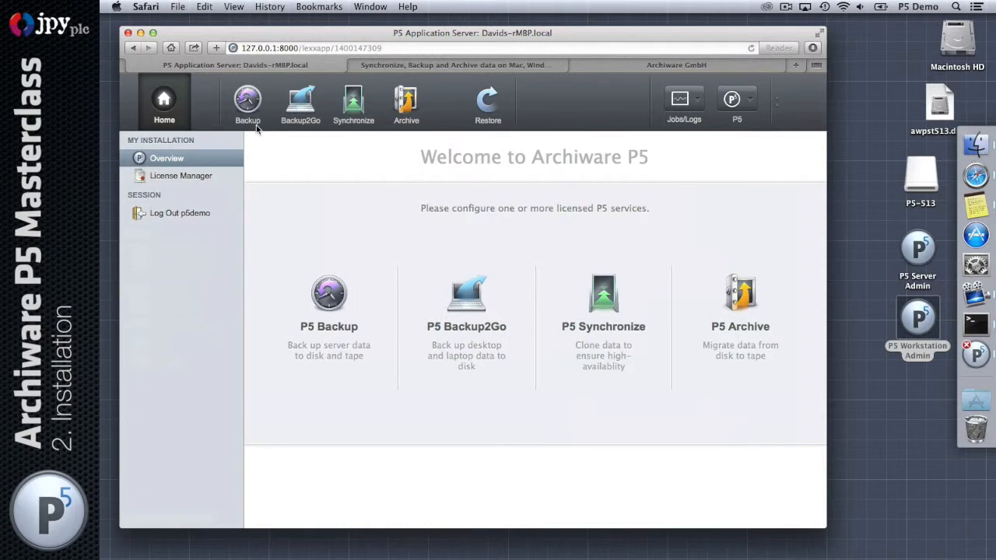
{"action": "left_click", "coordinate": [249, 101]}
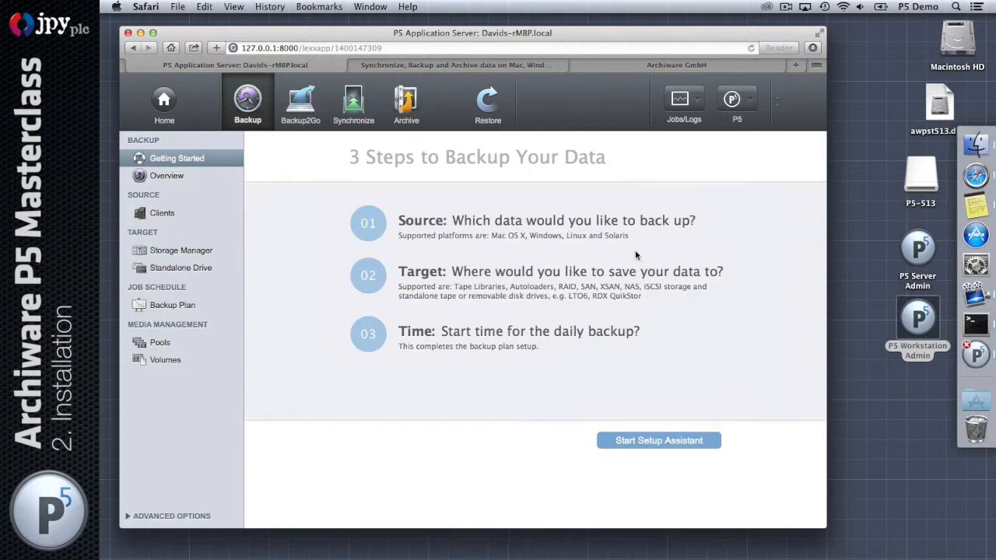
Browse the Backup pages: plans overview, clients, storage manager, standalone drive, plans, pools and volumes
{"action": "left_click", "coordinate": [178, 177]}
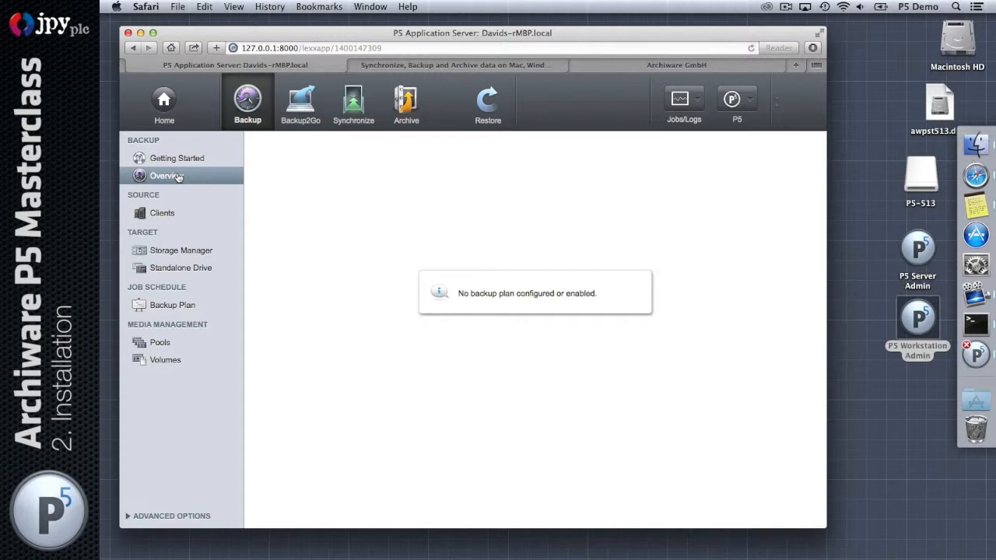
{"action": "left_click", "coordinate": [160, 214]}
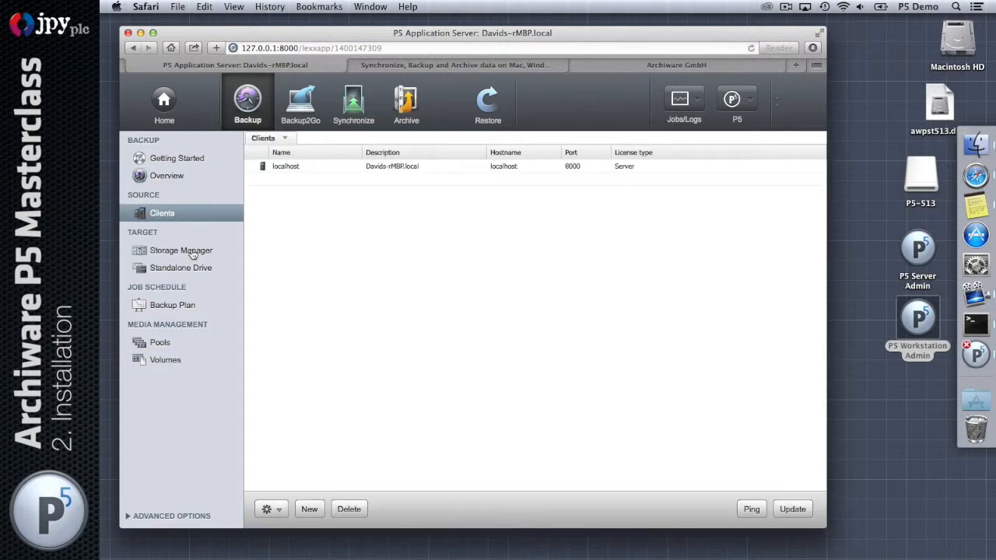
{"action": "left_click", "coordinate": [193, 253]}
{"action": "left_click", "coordinate": [193, 268]}
{"action": "left_click", "coordinate": [191, 305]}
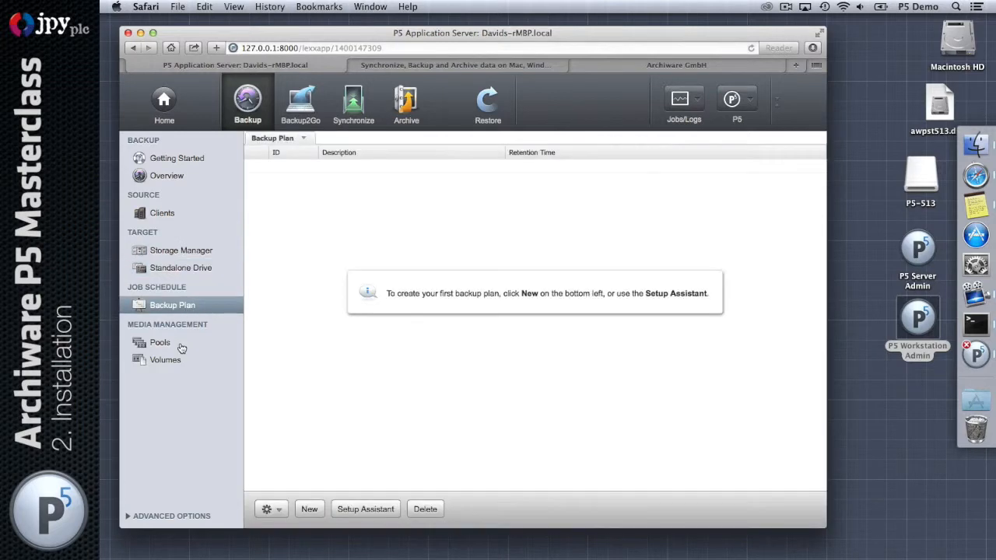
{"action": "left_click", "coordinate": [179, 343]}
{"action": "left_click", "coordinate": [183, 360]}
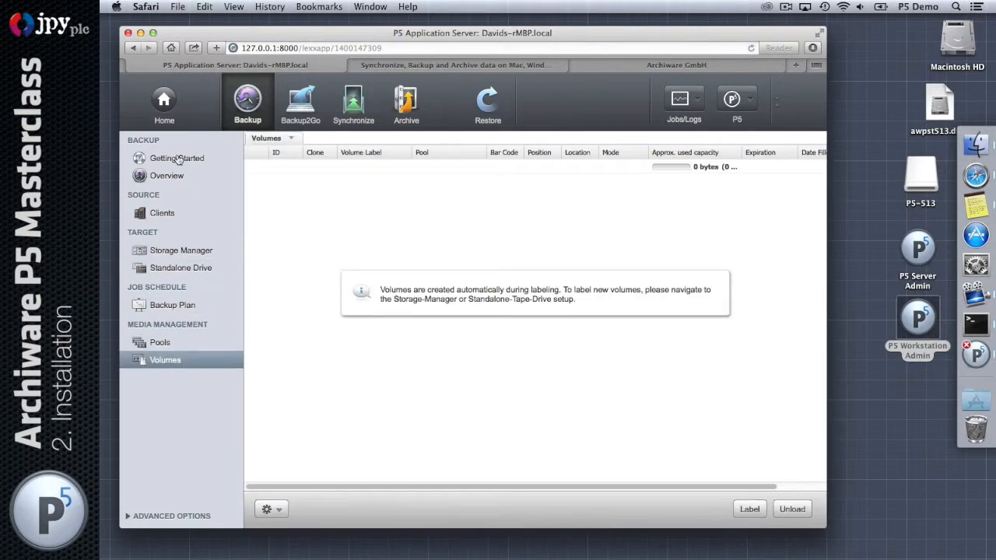
{"action": "left_click", "coordinate": [178, 159]}
Look at Backup2Go and Synchronize, expand Advanced Options, then go to Restore
{"action": "left_click", "coordinate": [299, 109]}
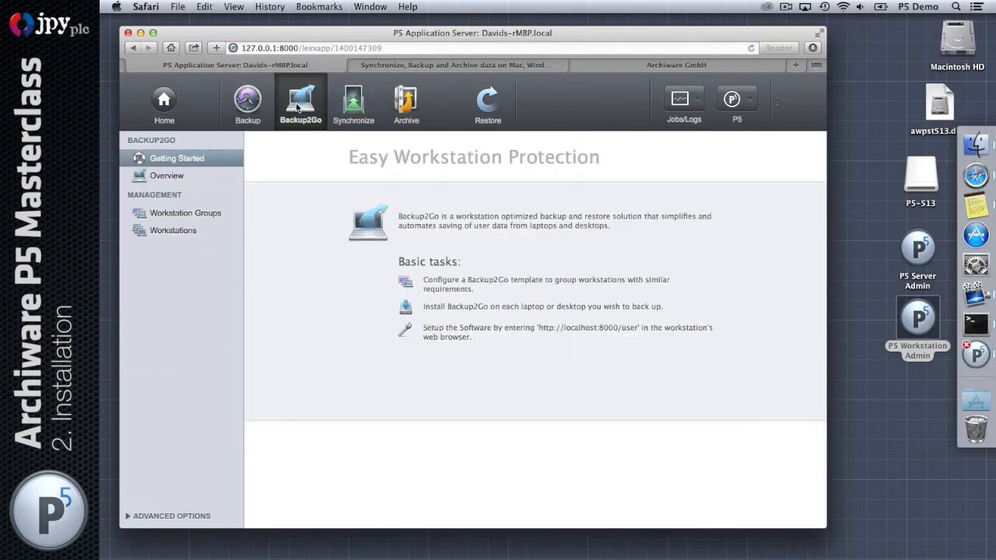
{"action": "left_click", "coordinate": [347, 106]}
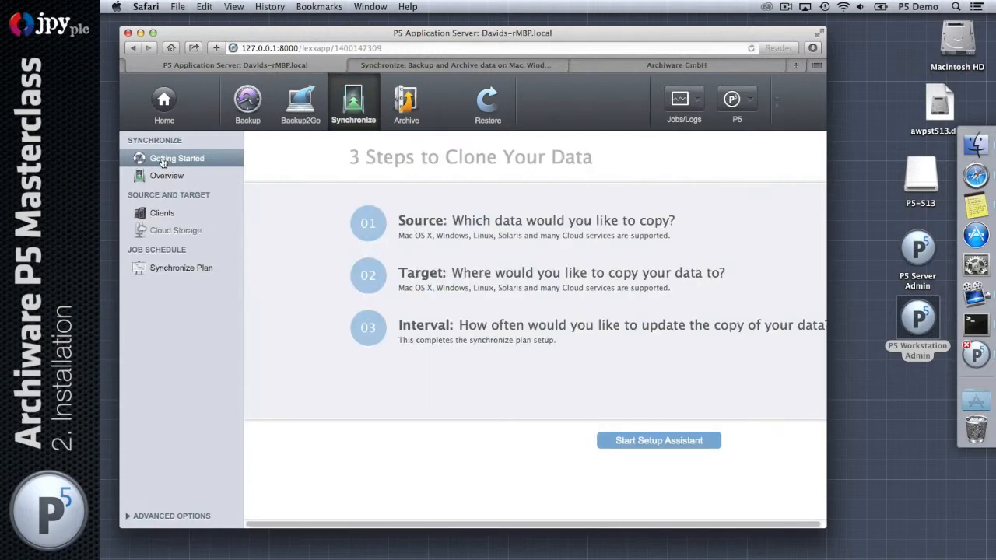
{"action": "left_click", "coordinate": [170, 517]}
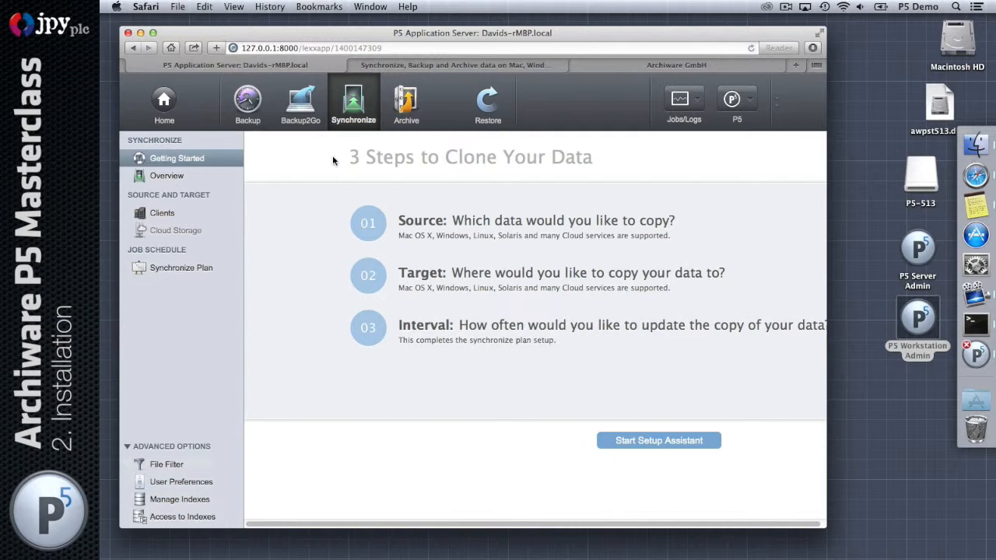
{"action": "left_click", "coordinate": [488, 106]}
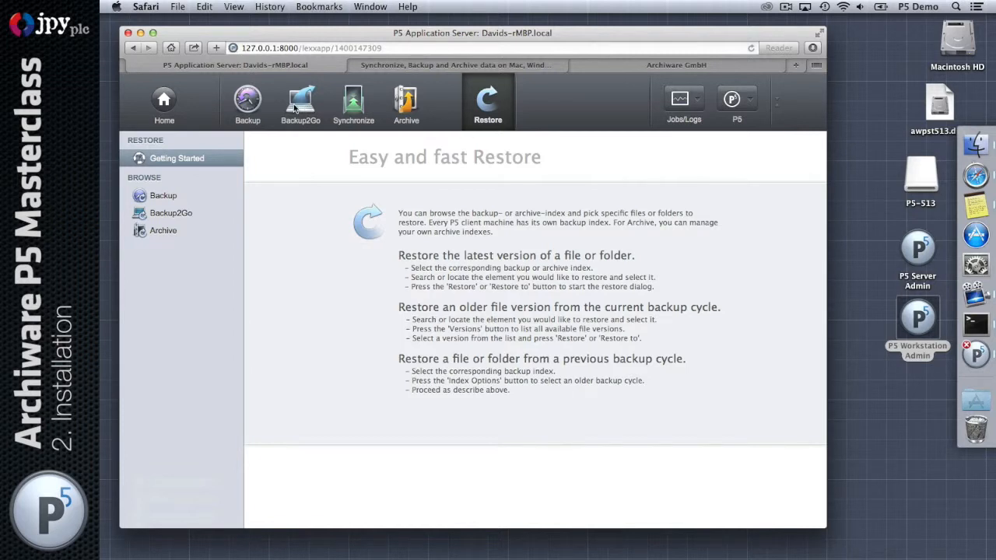
Browse the Restore Backup Index showing localhost, then open the Jobs/Logs dropdown
{"action": "left_click", "coordinate": [171, 199]}
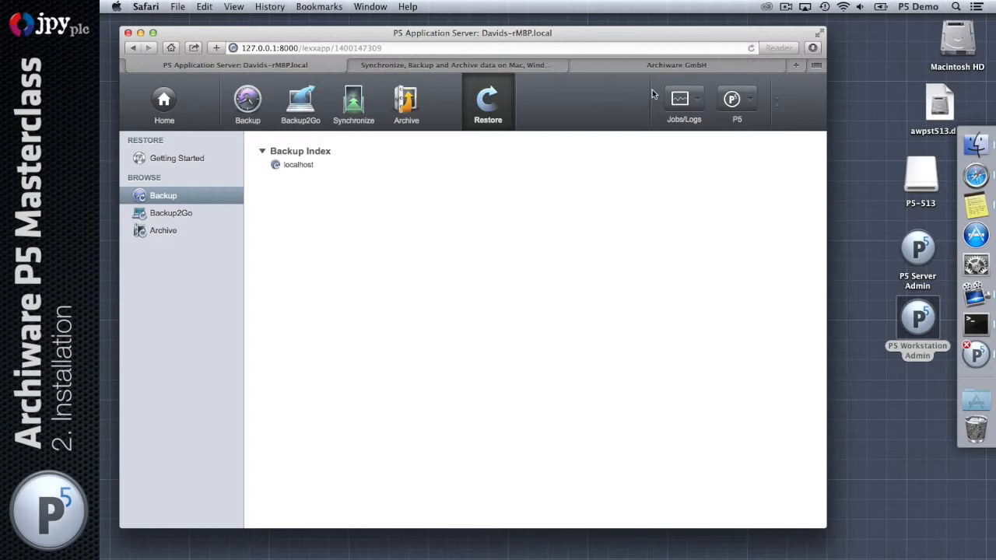
{"action": "left_click", "coordinate": [687, 99]}
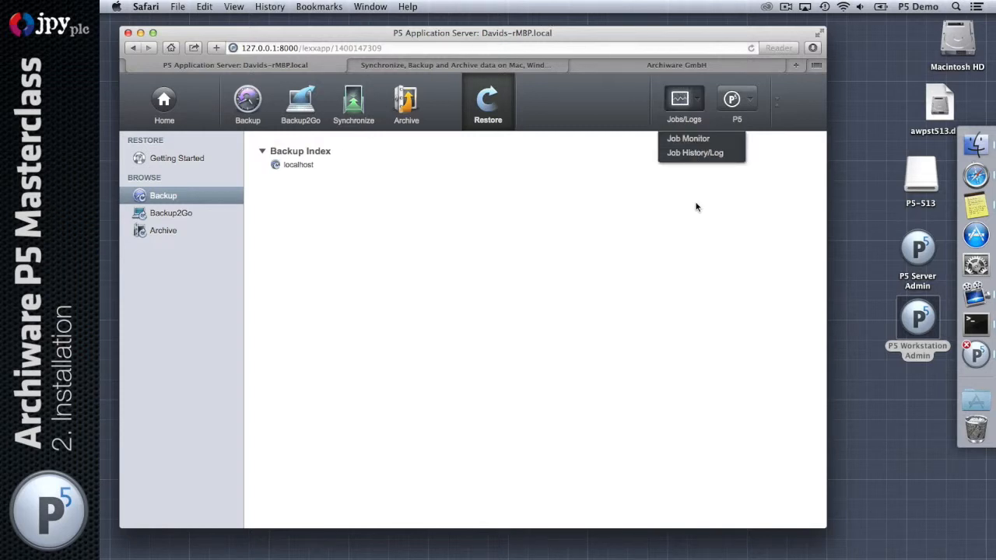
{"action": "left_click", "coordinate": [702, 142]}
{"action": "left_click_drag", "start_coordinate": [281, 53], "coordinate": [372, 206]}
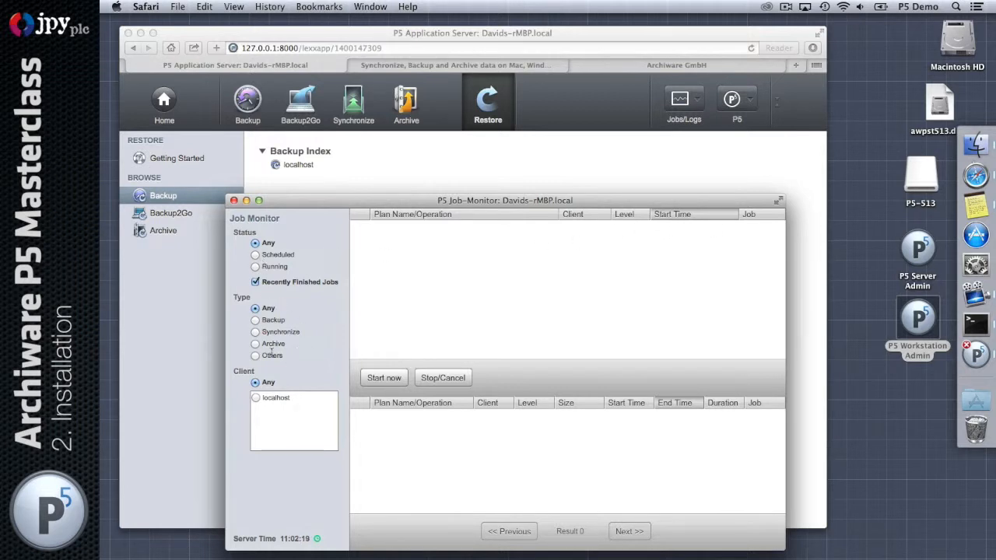
{"action": "left_click", "coordinate": [256, 321]}
{"action": "left_click", "coordinate": [256, 399]}
{"action": "left_click", "coordinate": [234, 200]}
{"action": "left_click", "coordinate": [692, 104]}
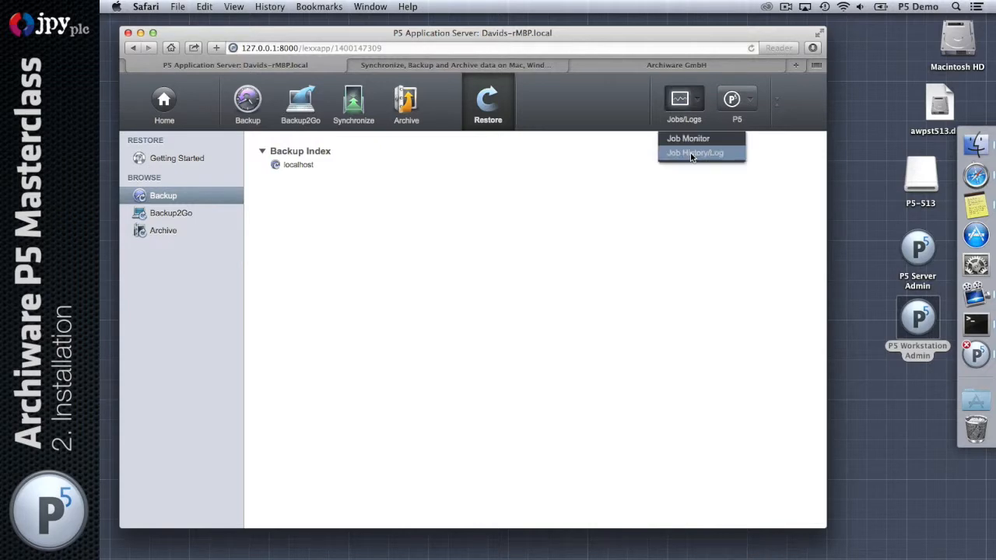
{"action": "left_click", "coordinate": [690, 152]}
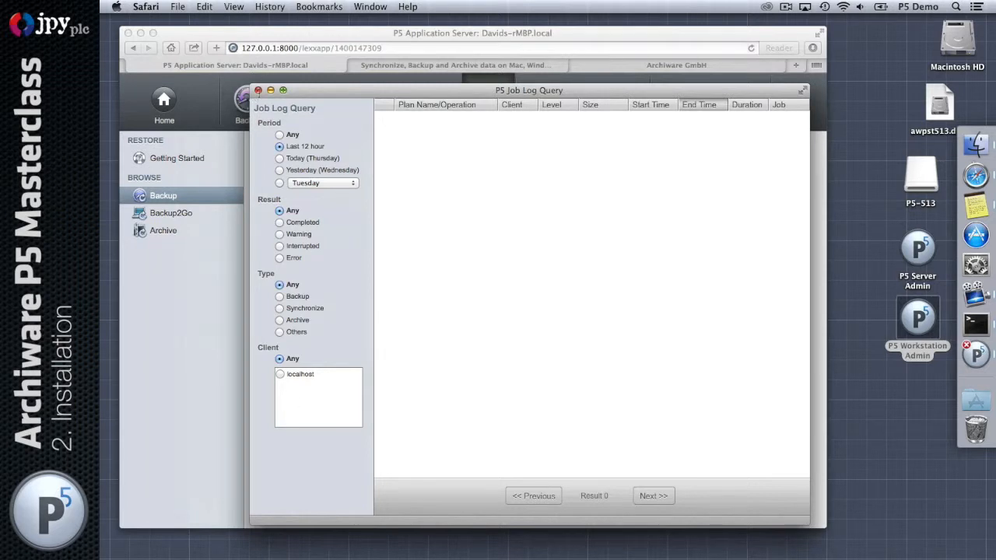
{"action": "left_click", "coordinate": [259, 91]}
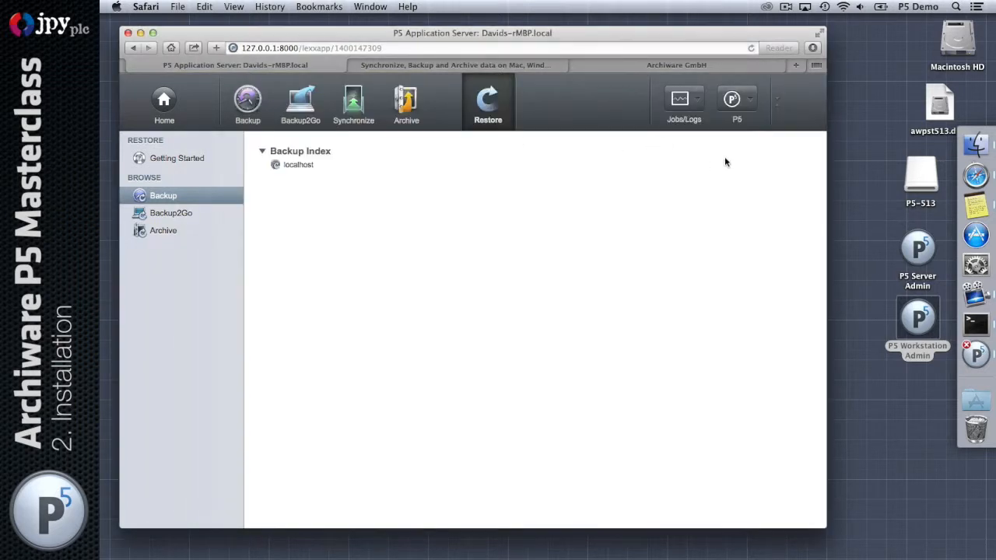
Open the P5 User Guide from the P5 menu, scroll through it, and close it
{"action": "left_click", "coordinate": [743, 101]}
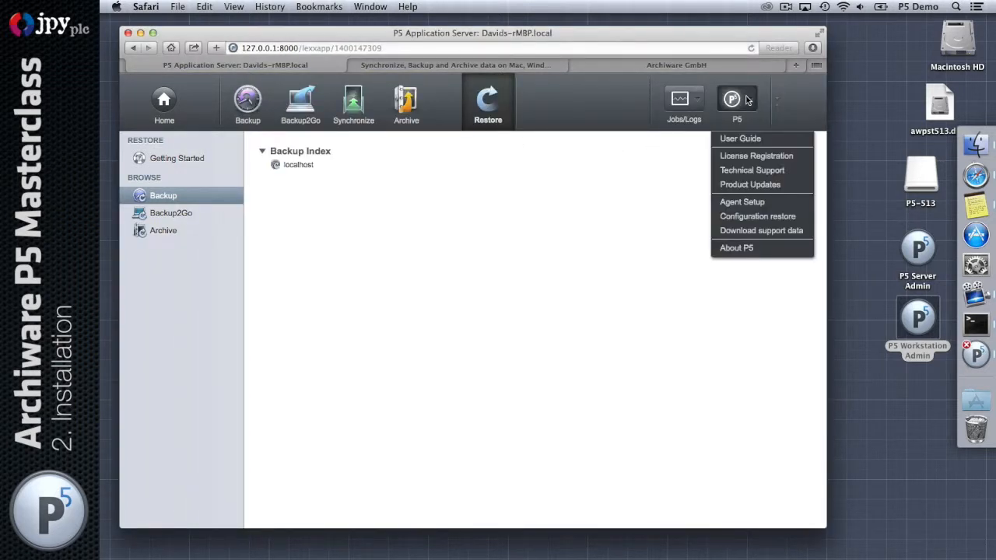
{"action": "left_click", "coordinate": [785, 139]}
{"action": "scroll", "coordinate": [532, 132], "scroll_direction": "down", "scroll_amount": 10}
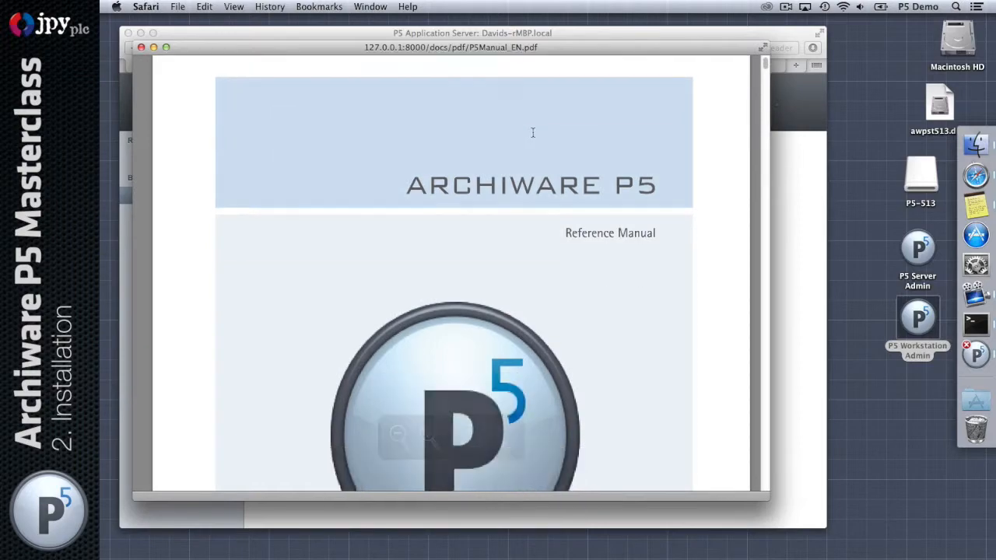
{"action": "scroll", "coordinate": [534, 132], "scroll_direction": "down", "scroll_amount": 15}
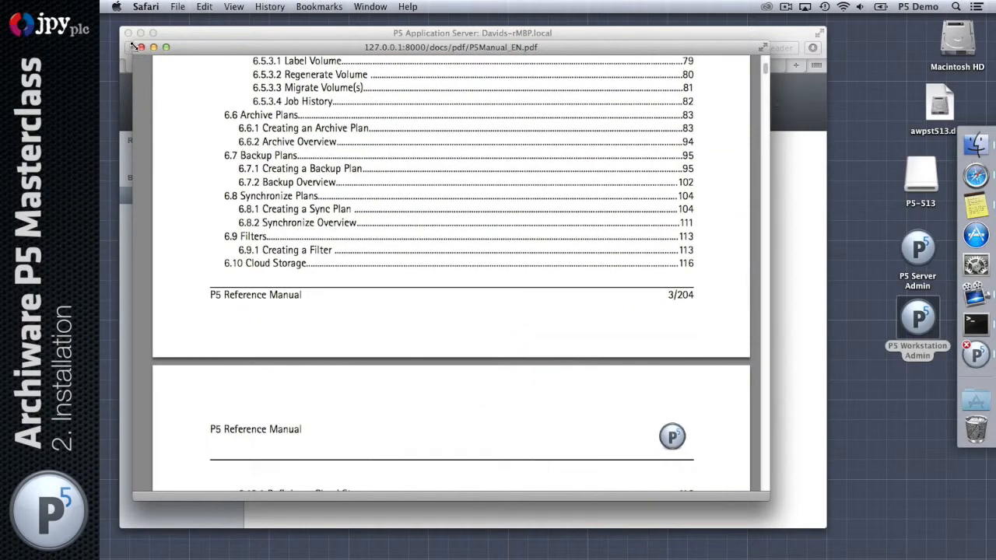
{"action": "key", "text": "super+w"}
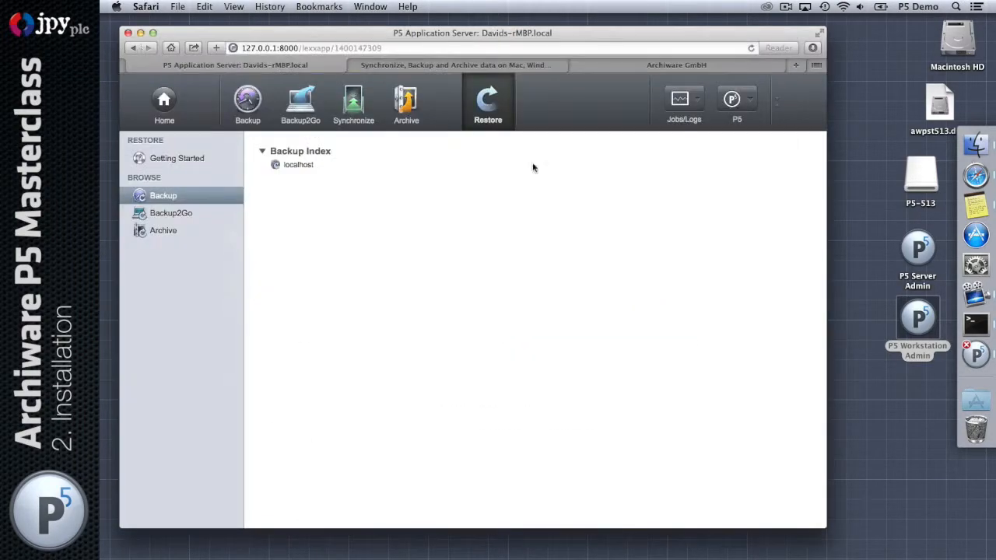
Open and close the License Registration portal and the Product Updates page
{"action": "left_click", "coordinate": [752, 102]}
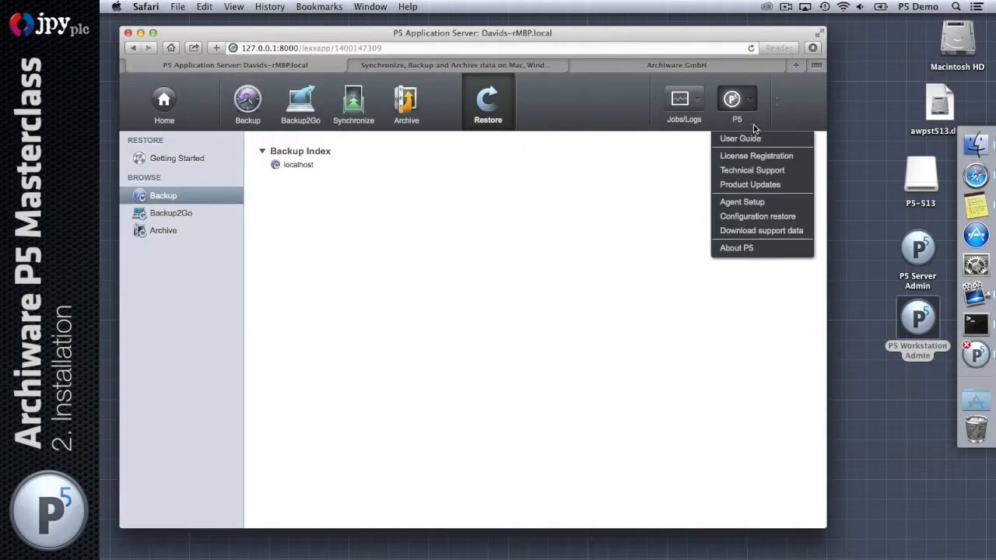
{"action": "left_click", "coordinate": [791, 156]}
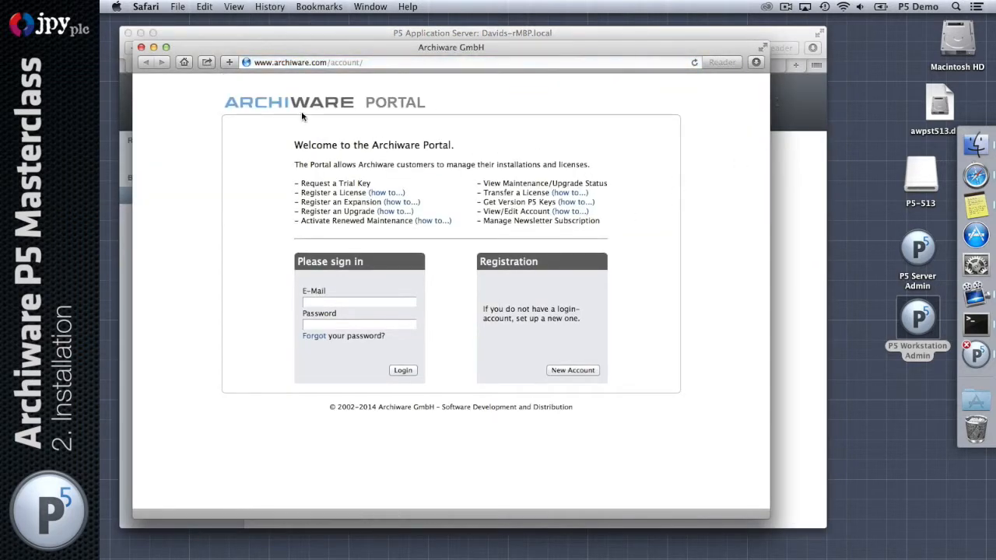
{"action": "left_click", "coordinate": [141, 47]}
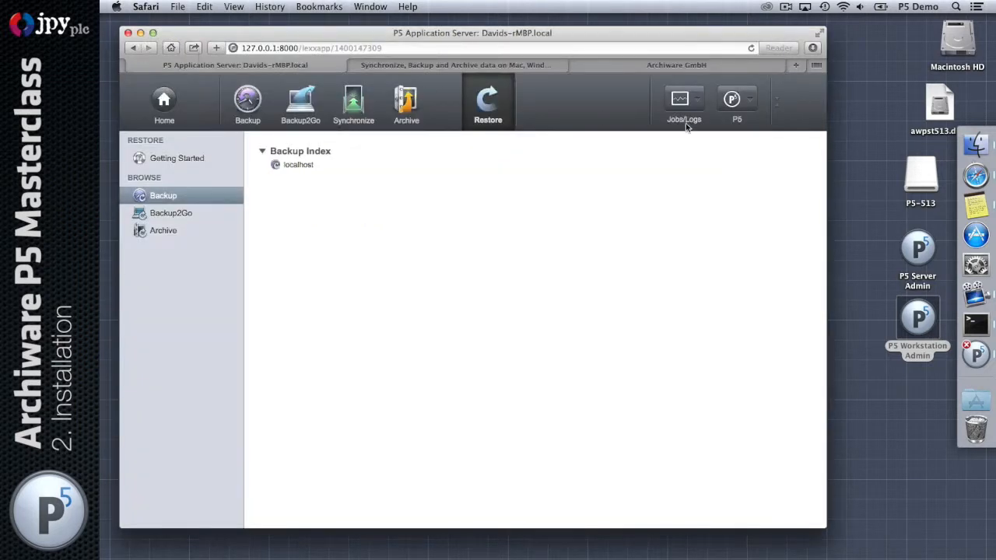
{"action": "left_click", "coordinate": [733, 101]}
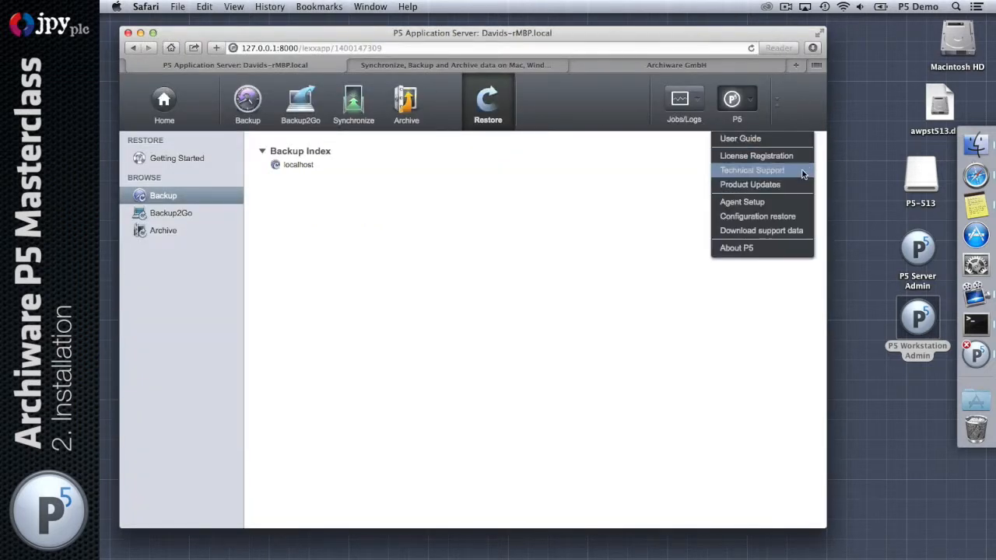
{"action": "left_click", "coordinate": [764, 184]}
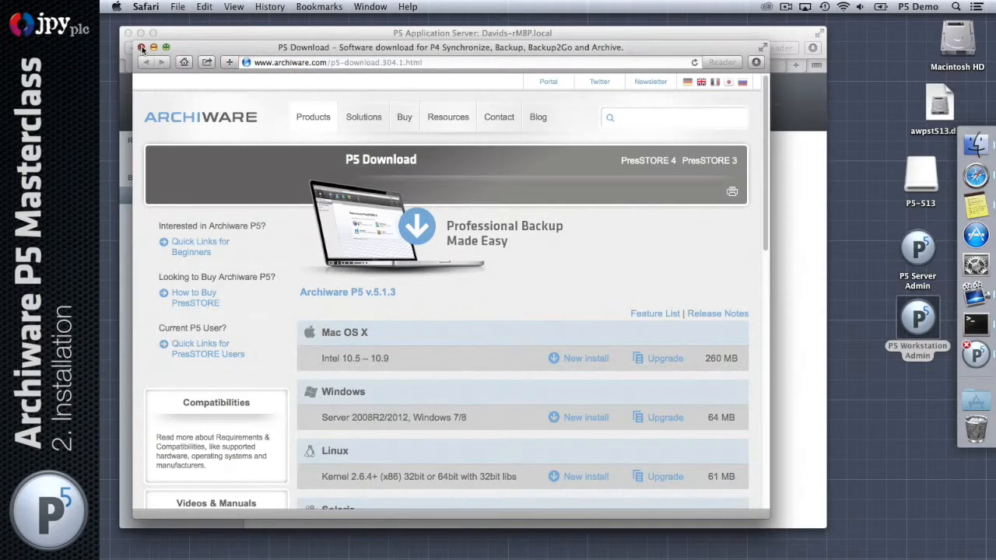
{"action": "left_click", "coordinate": [141, 47]}
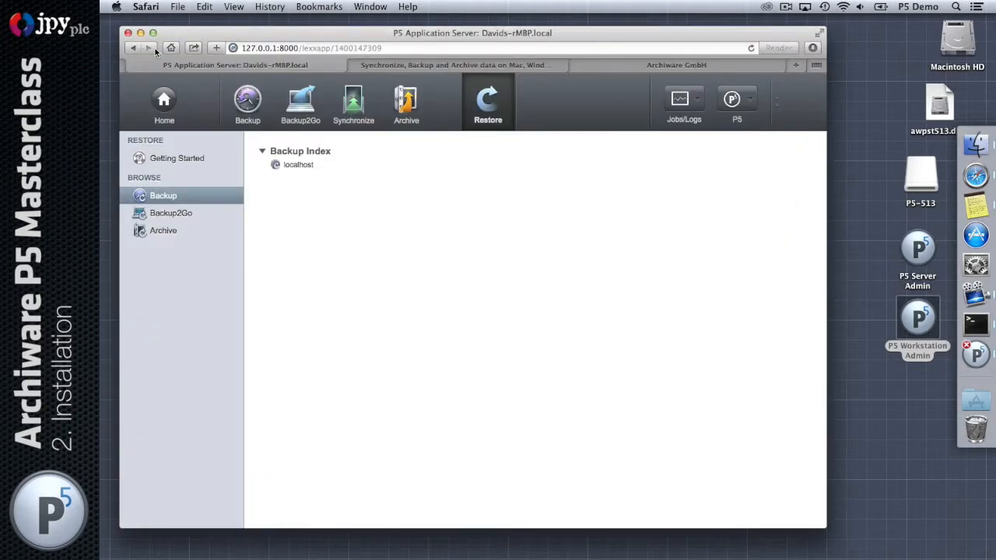
Download the P5 support data and show Safari's downloads list
{"action": "left_click", "coordinate": [735, 102]}
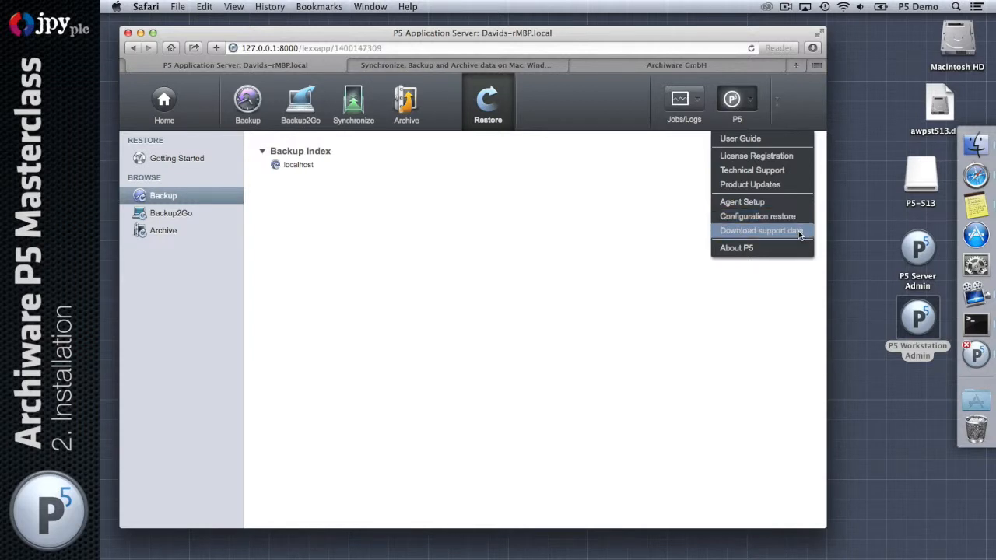
{"action": "left_click", "coordinate": [773, 235]}
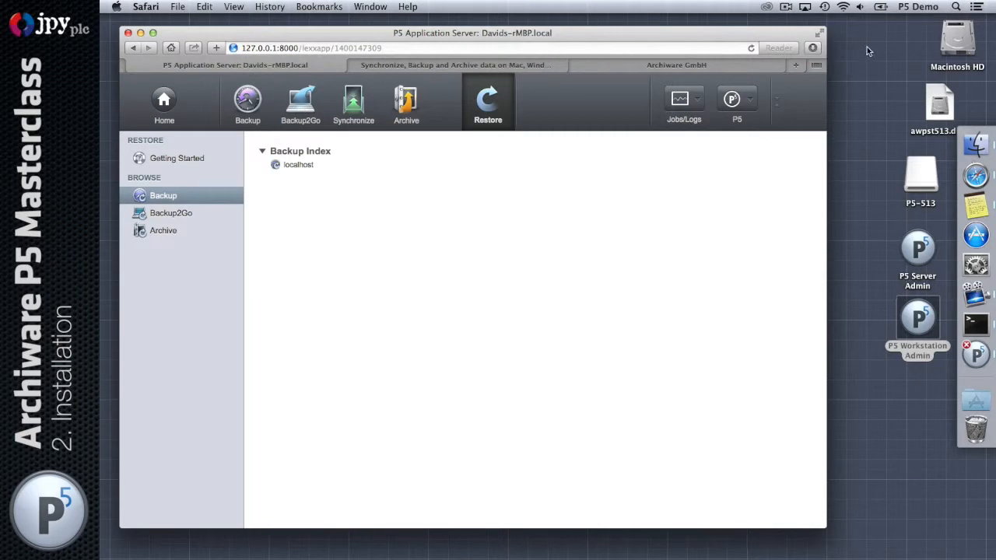
{"action": "left_click", "coordinate": [813, 47]}
Reveal the support data download in Finder and expand it to find resources.db
{"action": "left_click", "coordinate": [882, 100]}
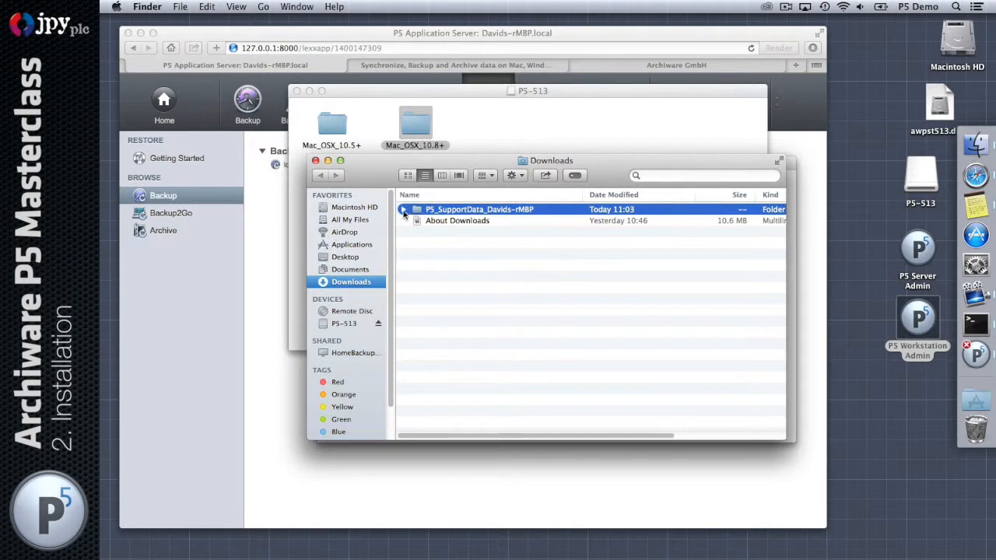
{"action": "left_click", "coordinate": [403, 209]}
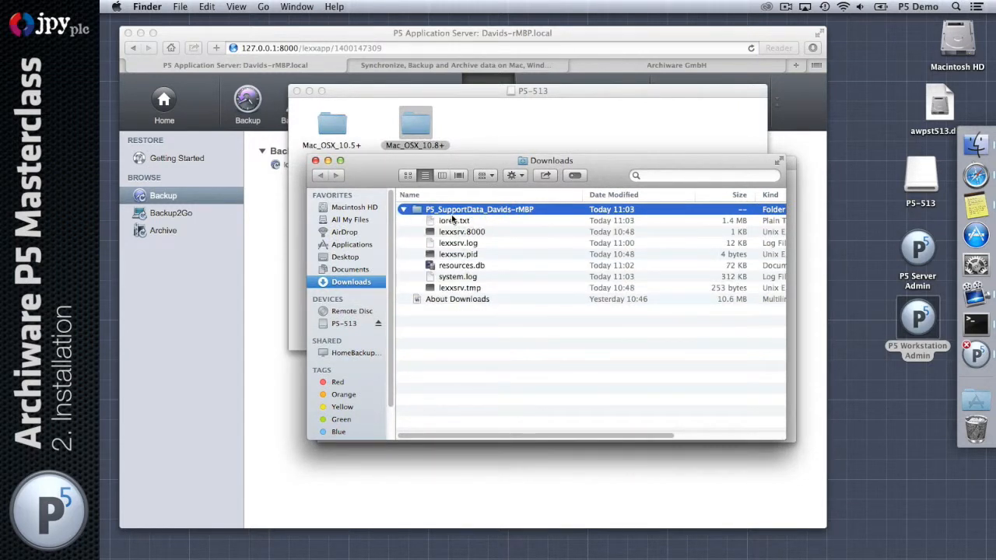
{"action": "left_click", "coordinate": [503, 265]}
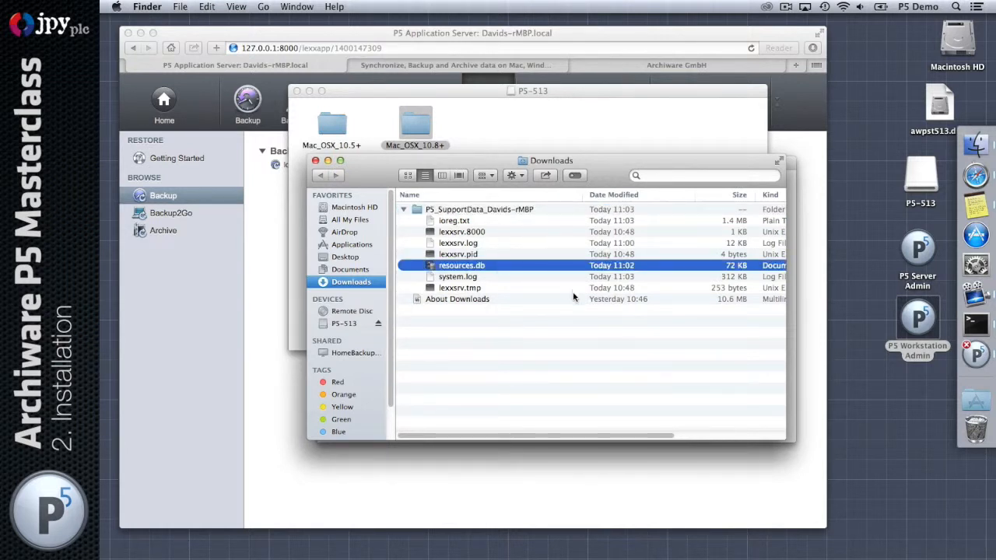
Close the Downloads, Mac_OSX_10.8+ and P5-513 windows and return to the P5 web interface
{"action": "left_click", "coordinate": [316, 161]}
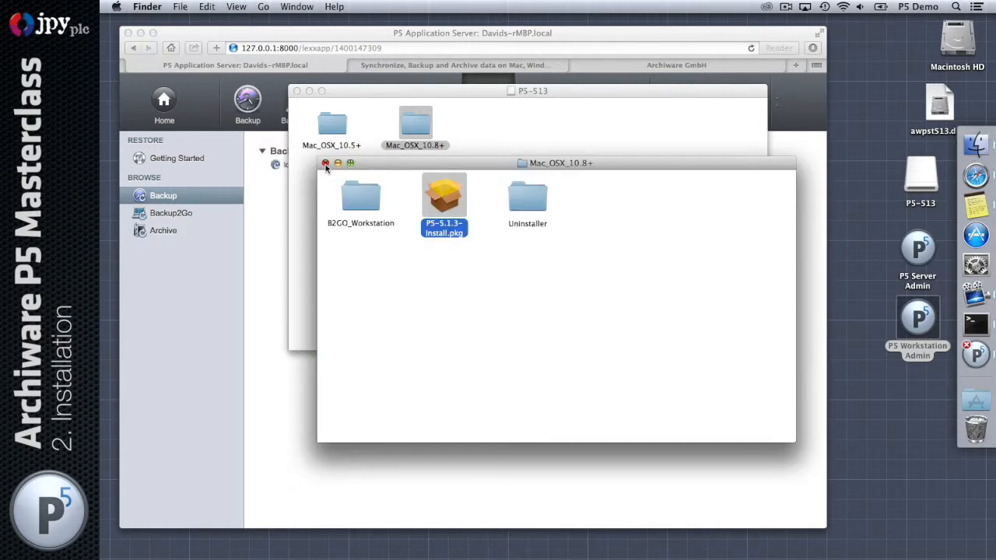
{"action": "left_click", "coordinate": [325, 163]}
{"action": "left_click", "coordinate": [297, 91]}
{"action": "left_click", "coordinate": [752, 106]}
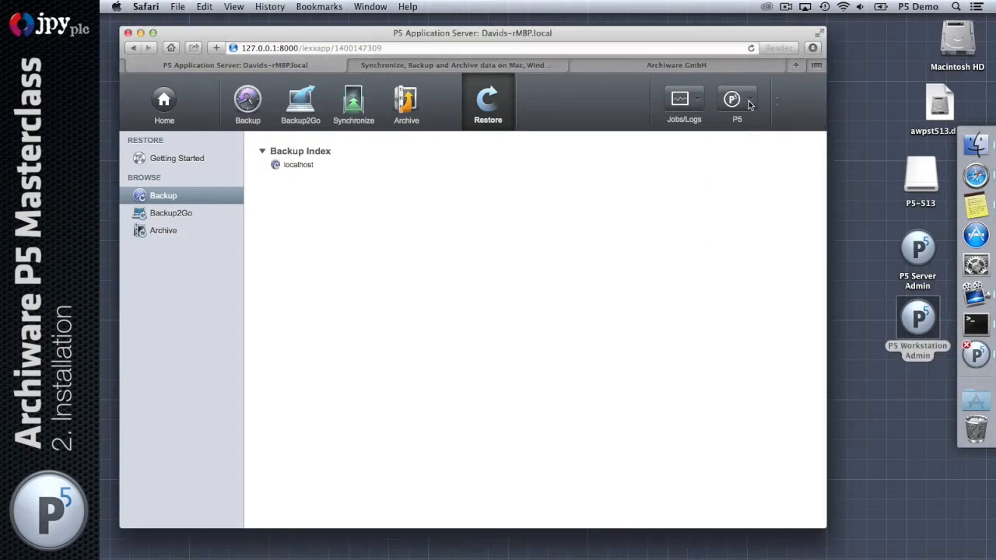
Show About P5 with version 5.1.3 and select the Host-ID line
{"action": "left_click", "coordinate": [736, 99]}
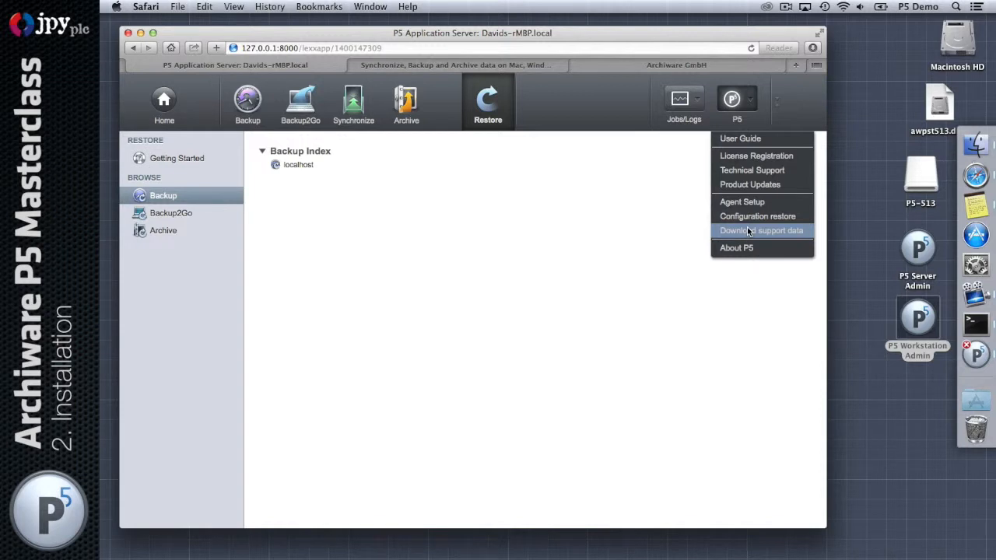
{"action": "left_click", "coordinate": [787, 247]}
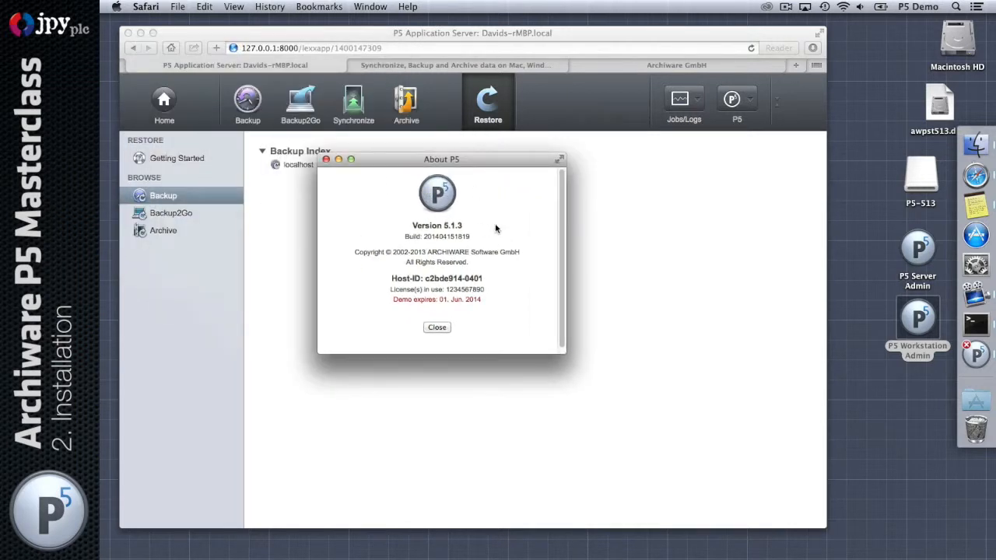
{"action": "triple_click", "coordinate": [469, 277]}
{"action": "double_click", "coordinate": [470, 277]}
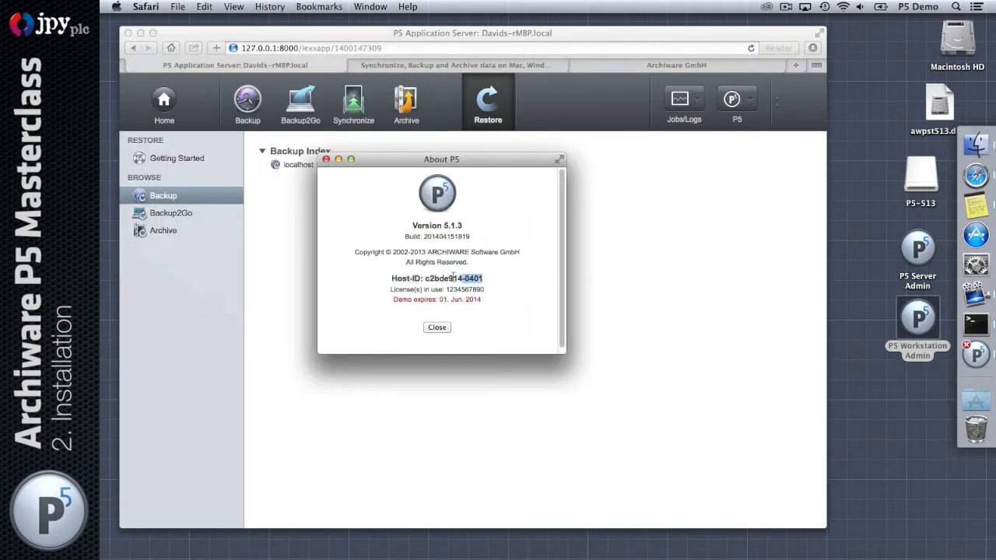
{"action": "left_click", "coordinate": [503, 222]}
Close the About P5 window and launch Chrome on the Windows server
{"action": "left_click", "coordinate": [437, 328]}
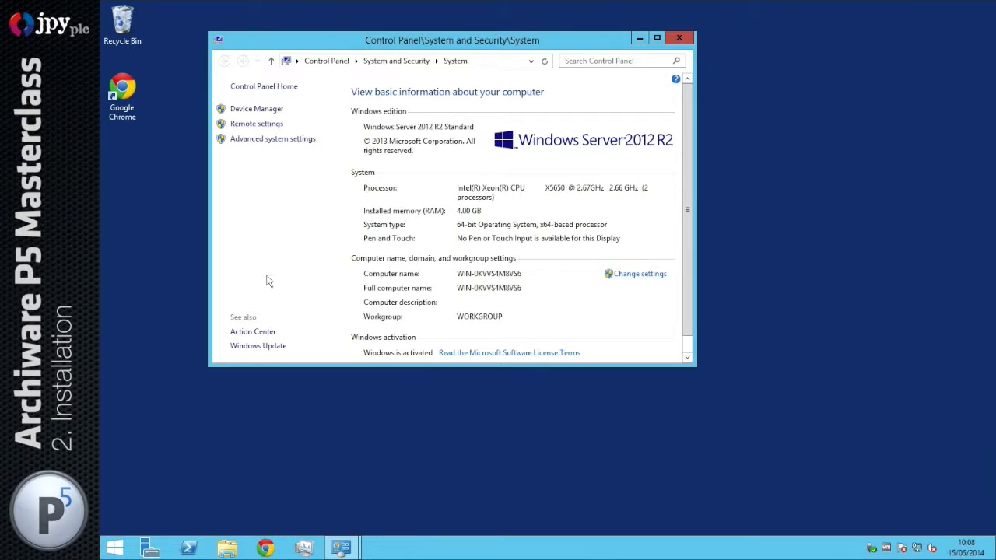
{"action": "left_click", "coordinate": [269, 549]}
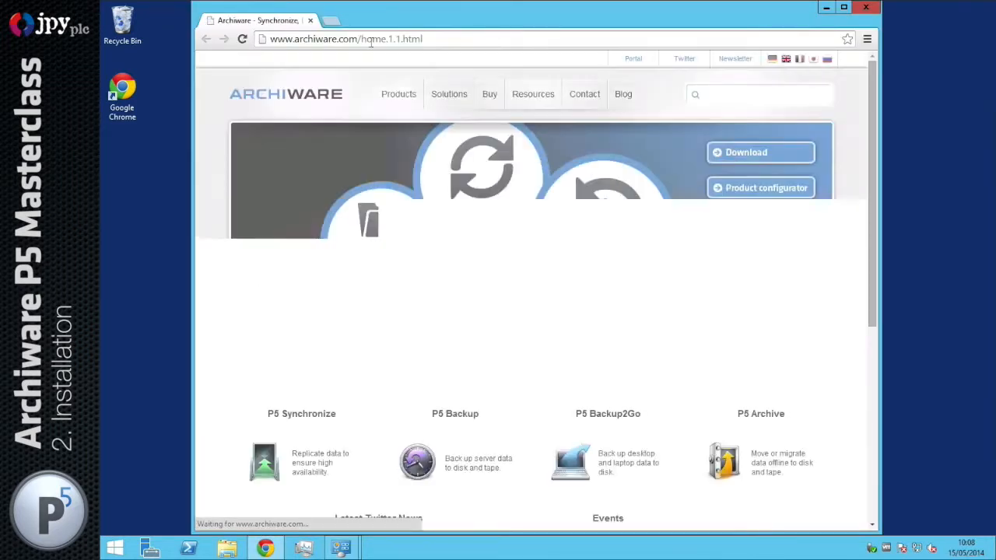
Download the Windows new-install package awpst513.msi from the P5 Download page and open it
{"action": "left_click", "coordinate": [756, 156]}
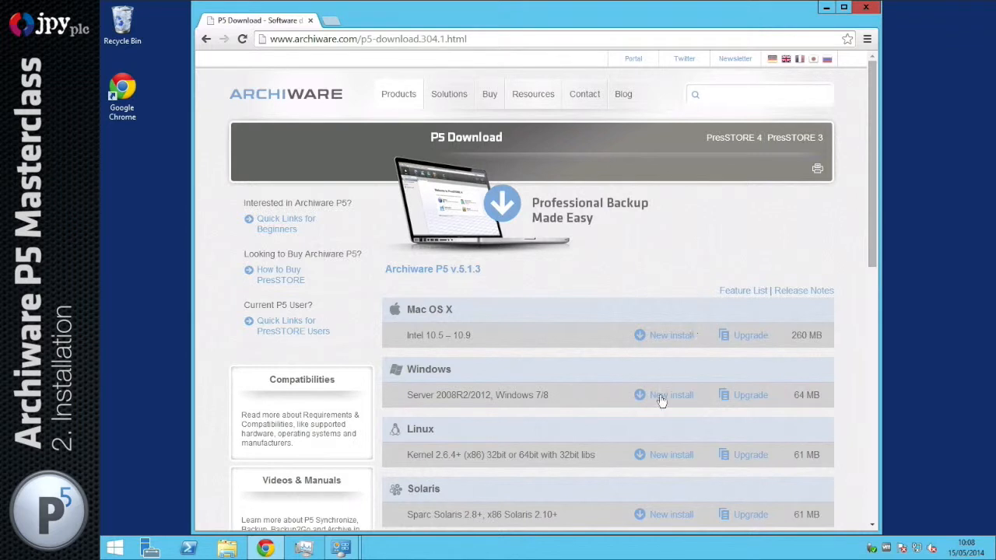
{"action": "left_click", "coordinate": [665, 397]}
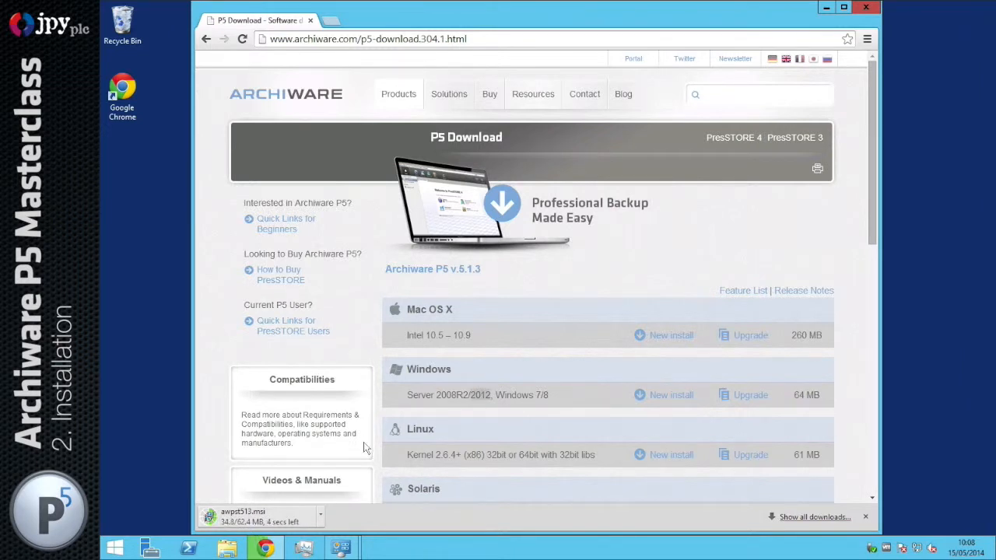
{"action": "left_click", "coordinate": [295, 516]}
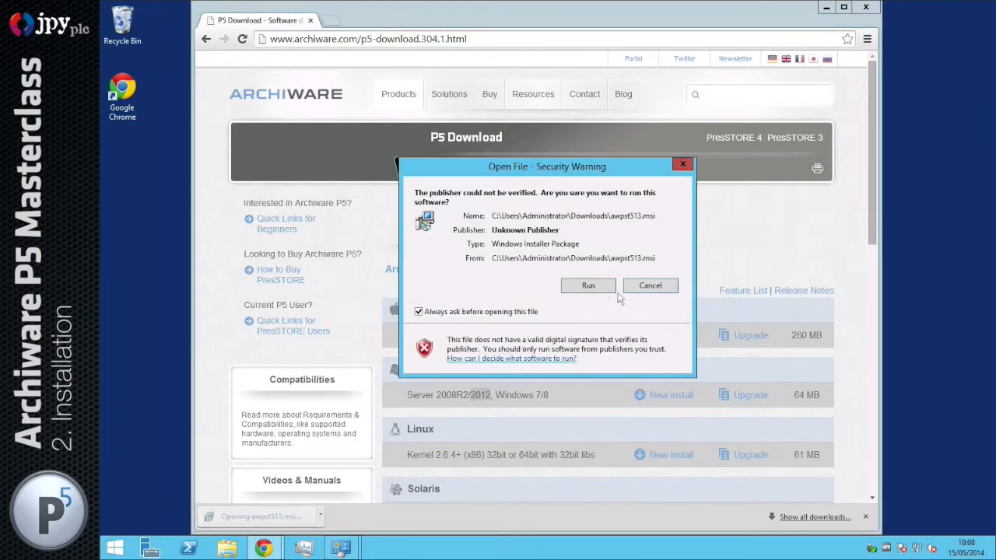
Allow the unverified installer to run and clear the browser and Control Panel windows away
{"action": "left_click", "coordinate": [597, 287]}
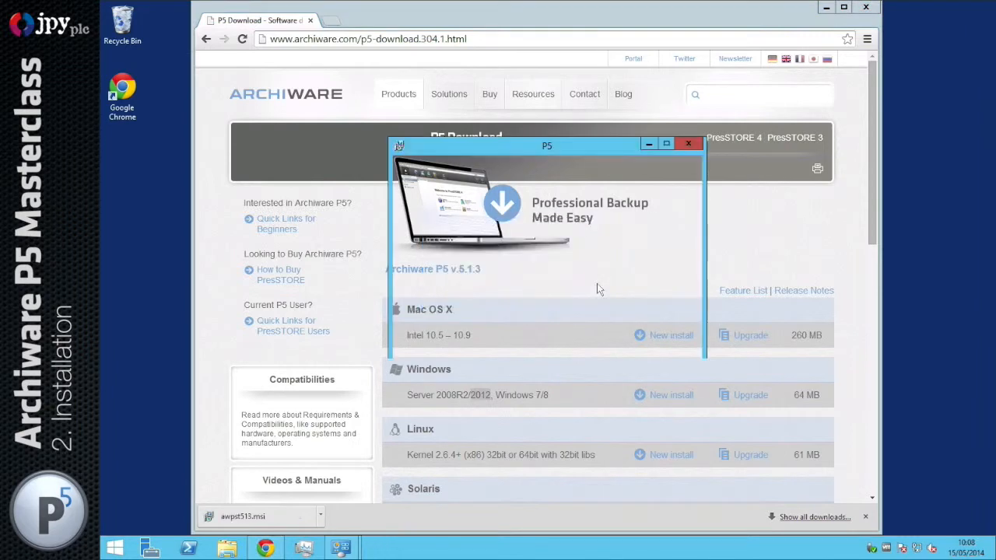
{"action": "left_click", "coordinate": [828, 7]}
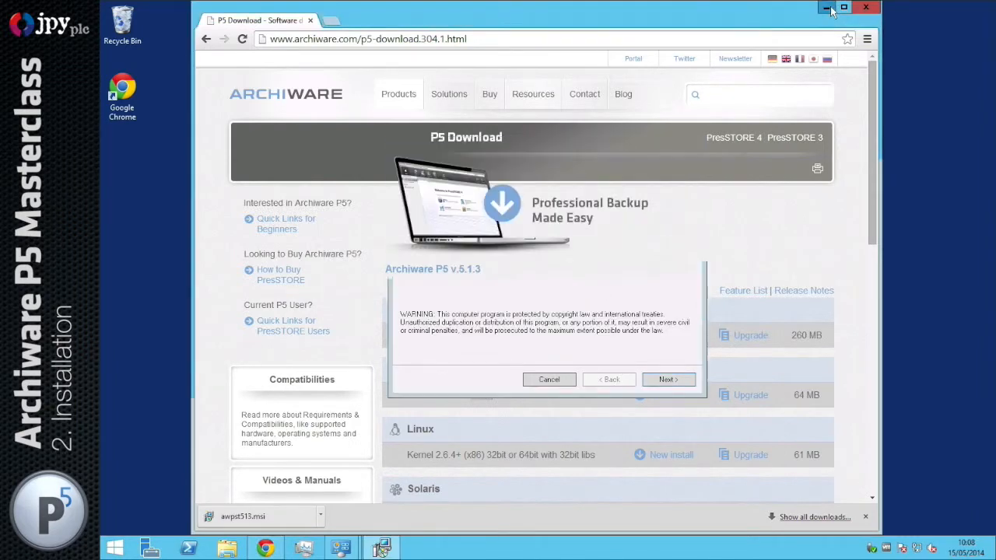
{"action": "left_click", "coordinate": [675, 39]}
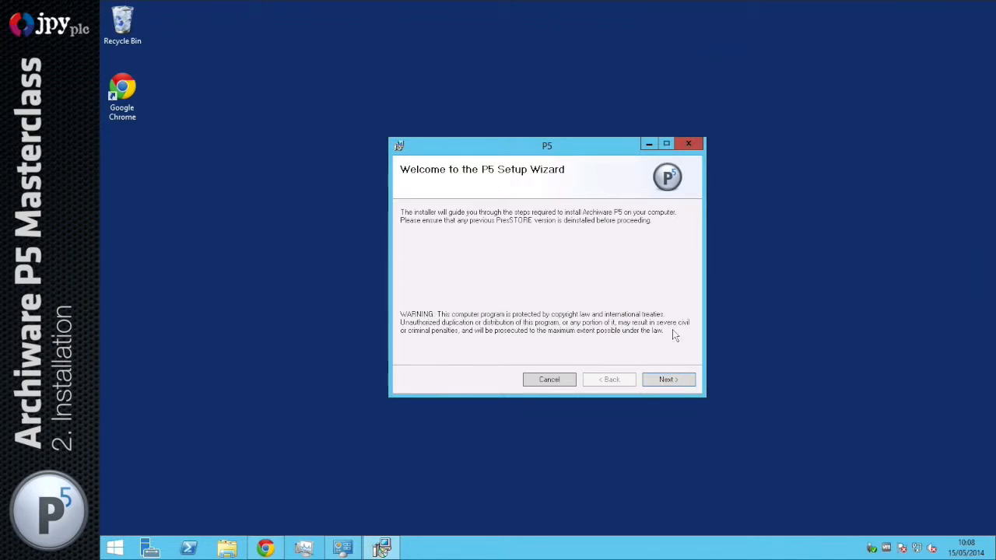
Accept the license and install P5 into the default folder, then close the finished wizard
{"action": "left_click", "coordinate": [668, 379]}
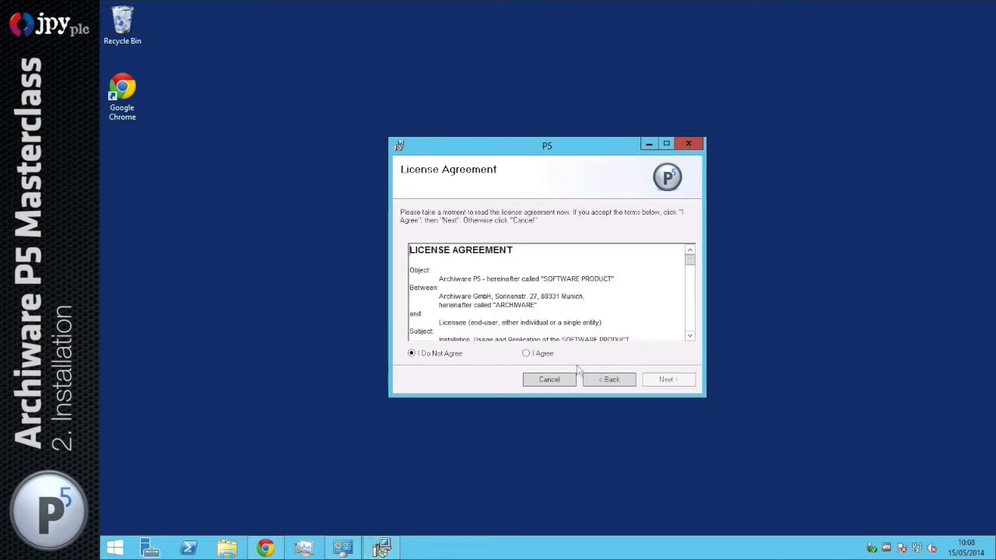
{"action": "left_click", "coordinate": [527, 354]}
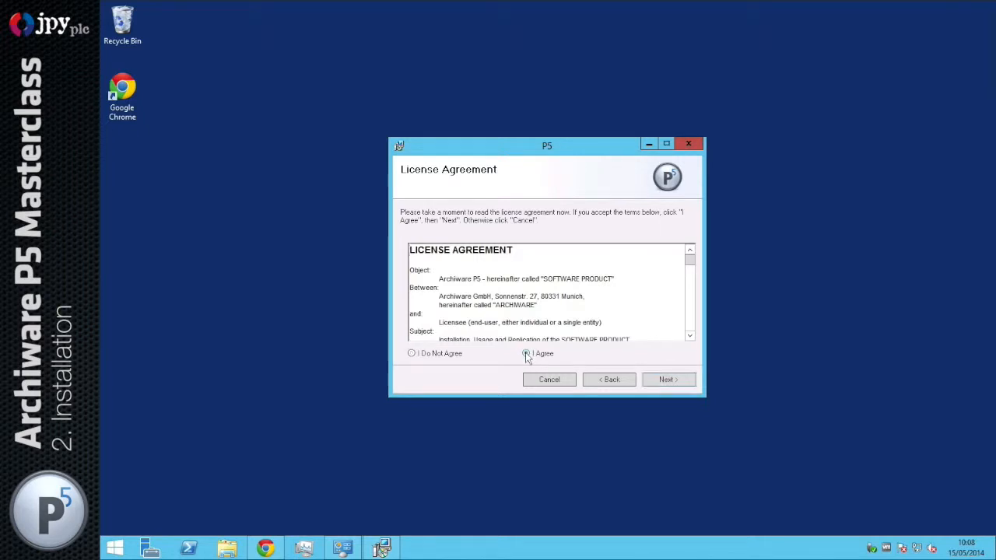
{"action": "left_click", "coordinate": [667, 380]}
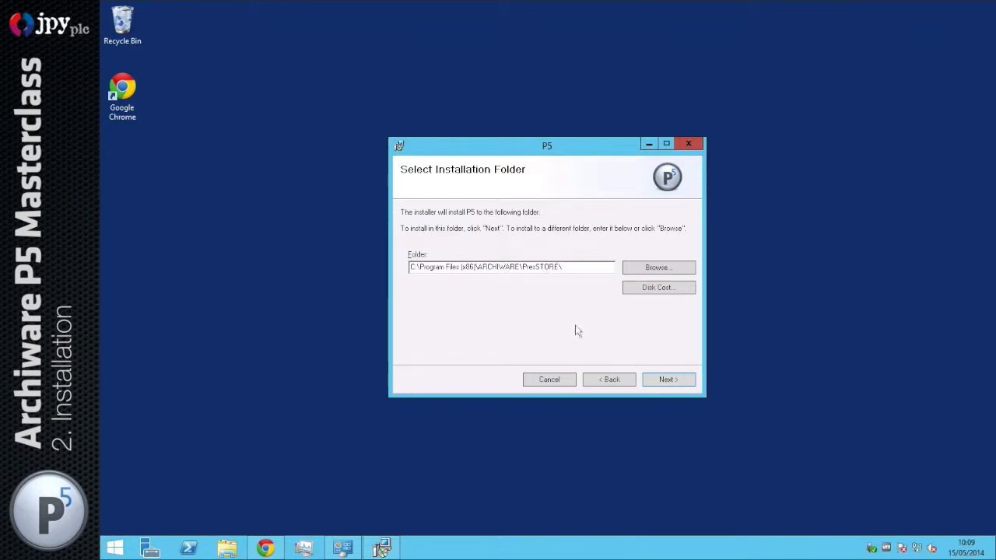
{"action": "left_click", "coordinate": [668, 381]}
{"action": "left_click", "coordinate": [669, 380]}
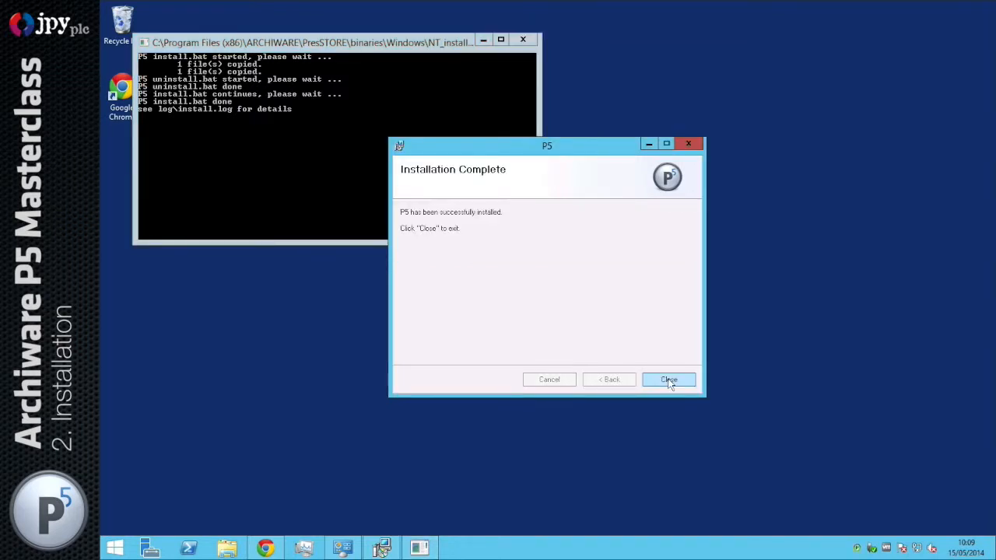
{"action": "left_click", "coordinate": [670, 381]}
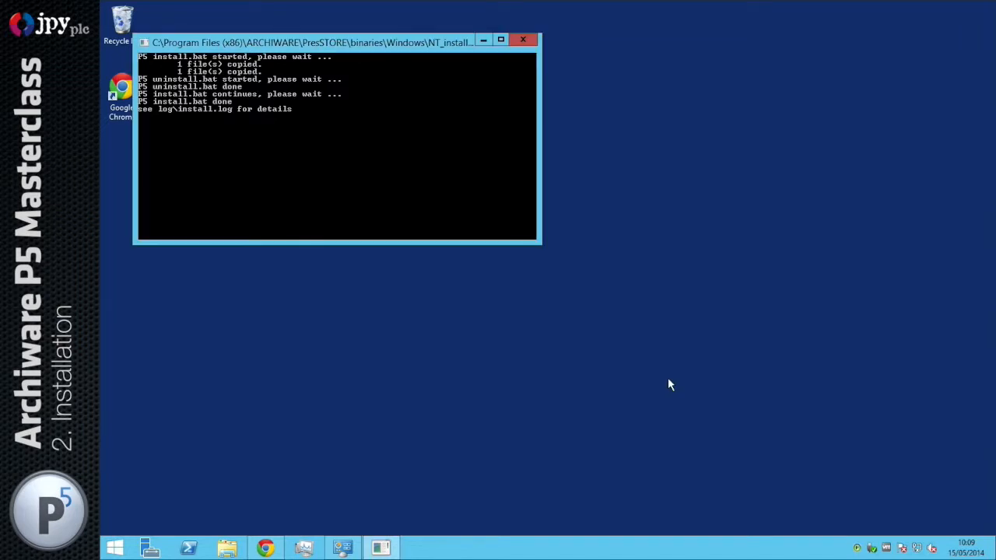
Close the install console and enable Autostart for the P5 tray agent, confirming the setting
{"action": "left_click", "coordinate": [522, 40]}
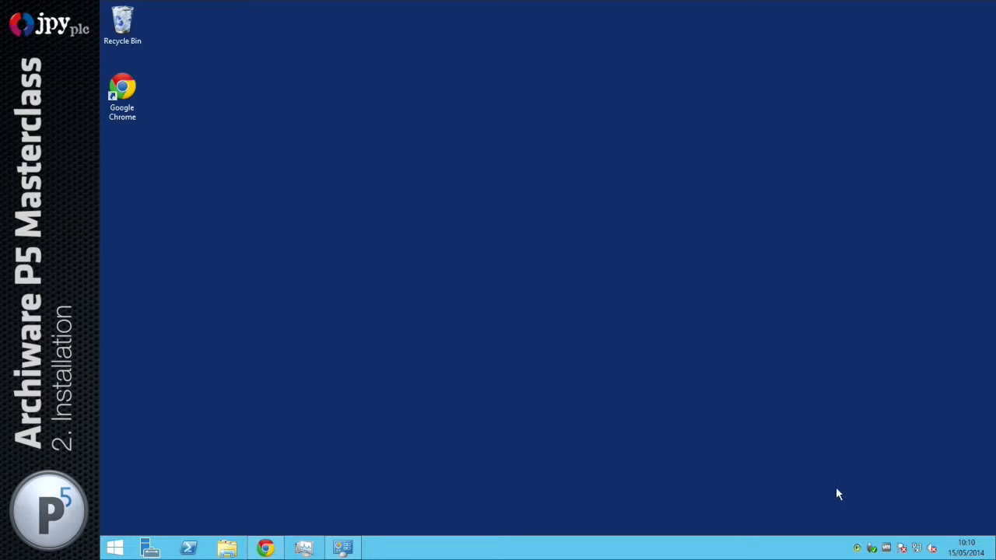
{"action": "right_click", "coordinate": [857, 550]}
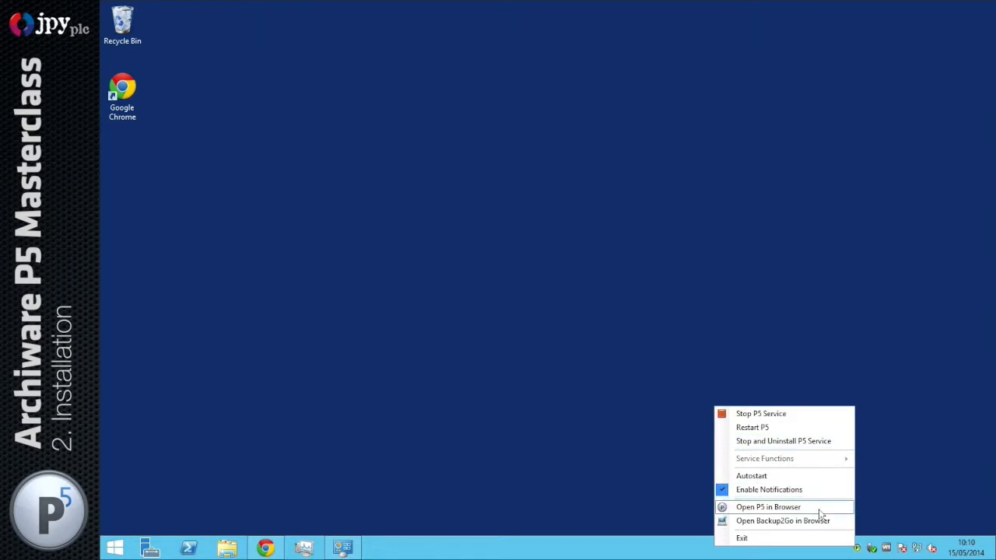
{"action": "left_click", "coordinate": [760, 477]}
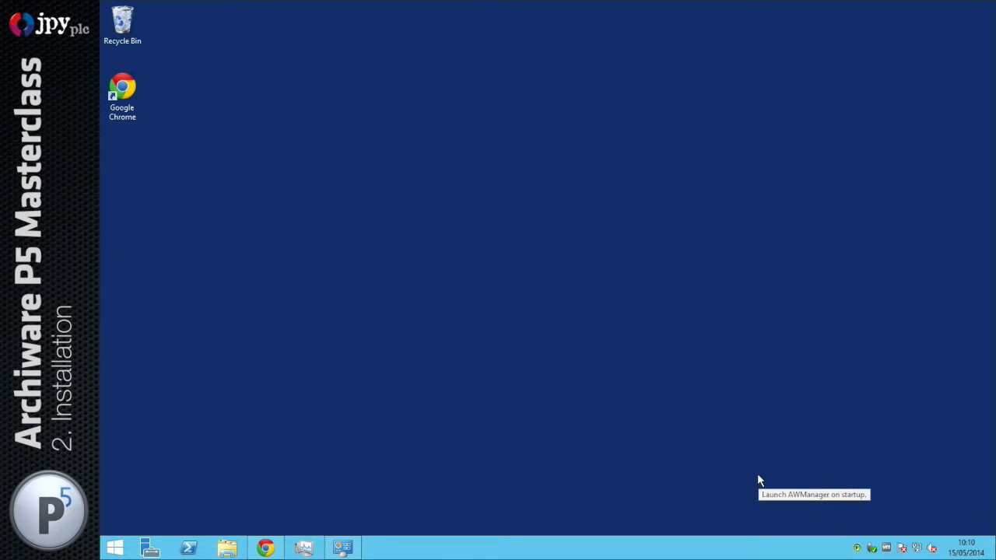
{"action": "right_click", "coordinate": [859, 546]}
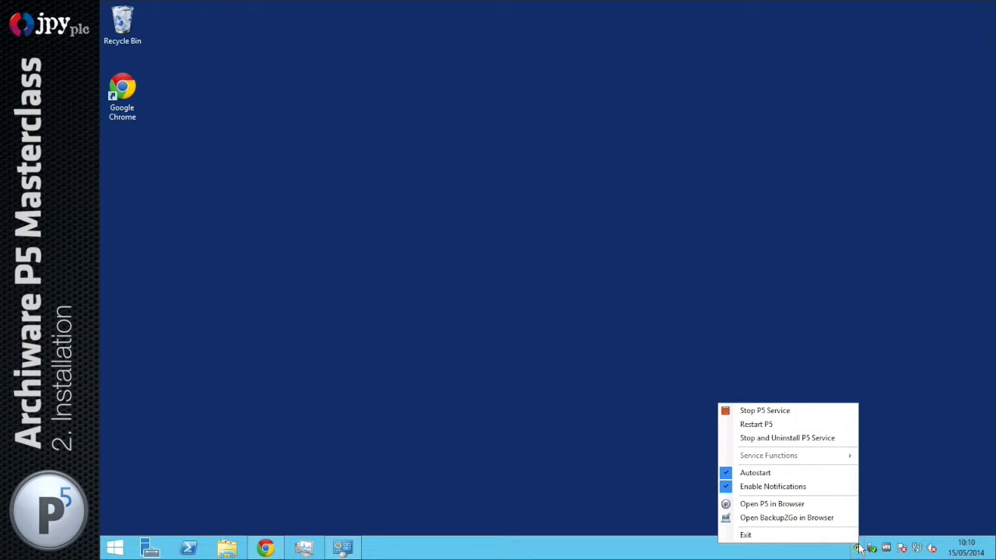
{"action": "left_click", "coordinate": [862, 313]}
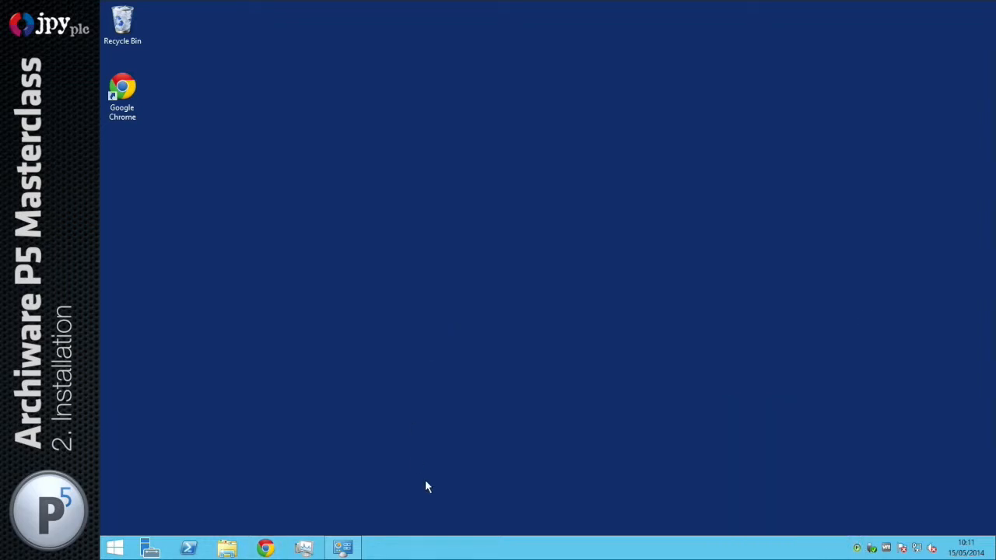
Open the P5 web interface at localhost:8000 in a new Chrome tab
{"action": "left_click", "coordinate": [264, 546]}
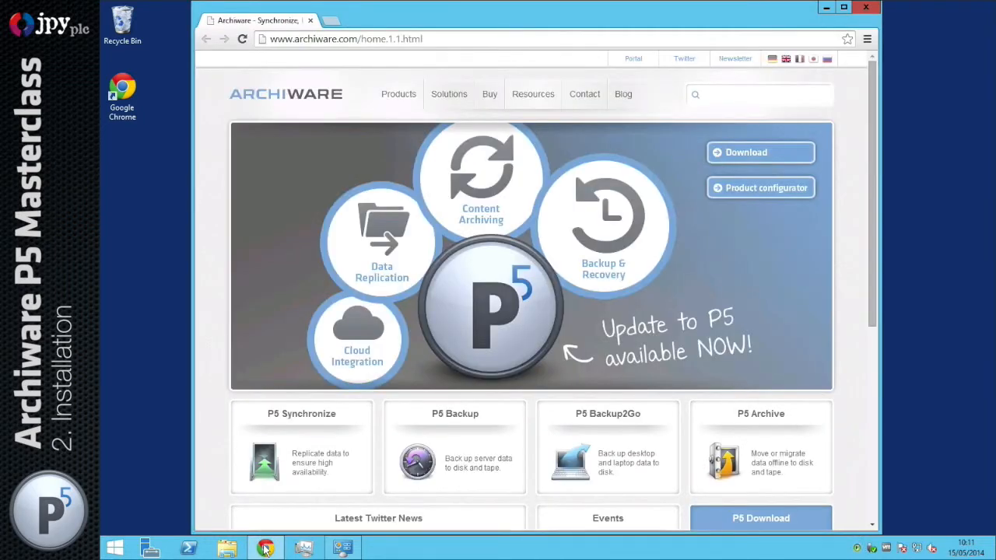
{"action": "left_click", "coordinate": [330, 22]}
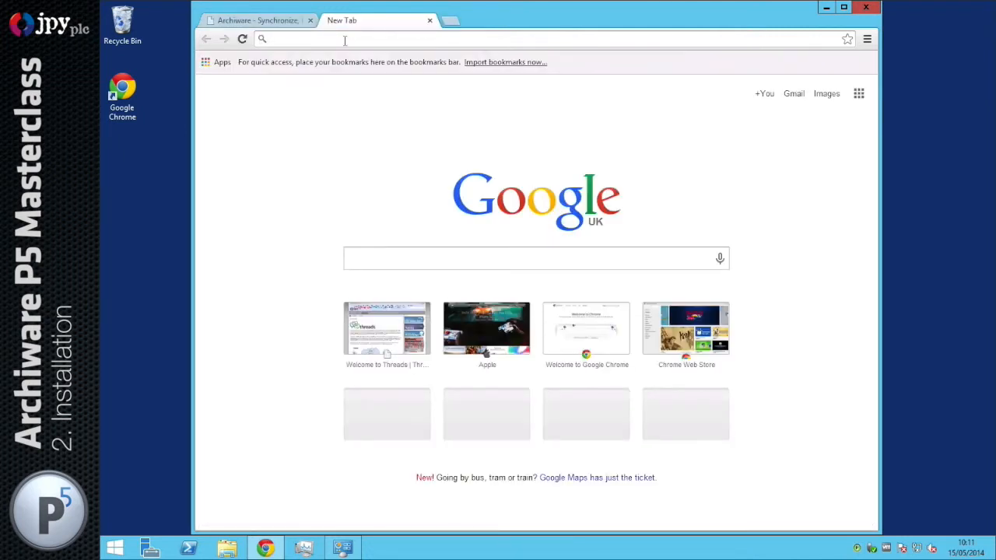
{"action": "type", "text": "localhost:80"}
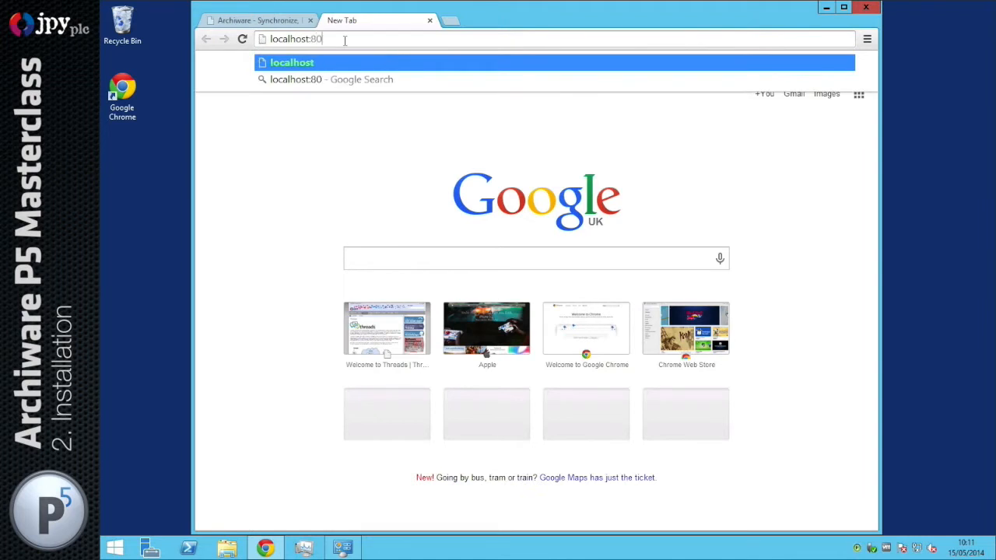
{"action": "type", "text": "00"}
{"action": "key", "text": "Return"}
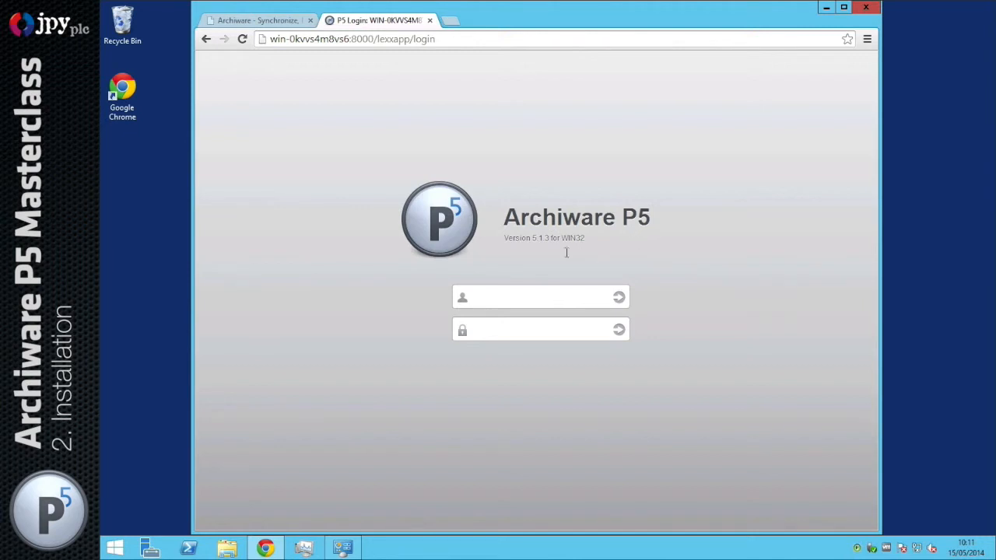
Log in as Administrator with the account password
{"action": "left_click", "coordinate": [515, 293]}
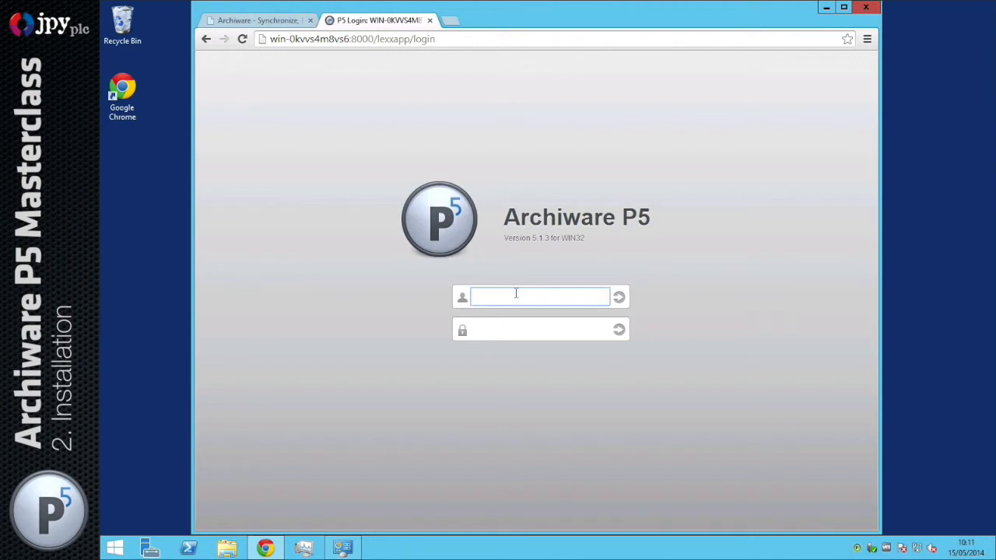
{"action": "type", "text": "Administrator"}
{"action": "key", "text": "Tab"}
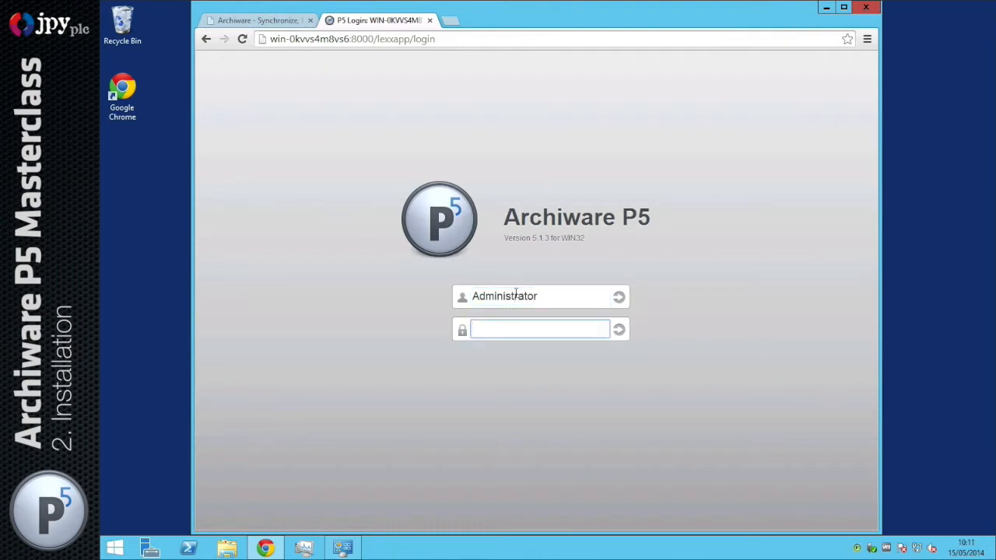
{"action": "type", "text": "p********"}
{"action": "key", "text": "Return"}
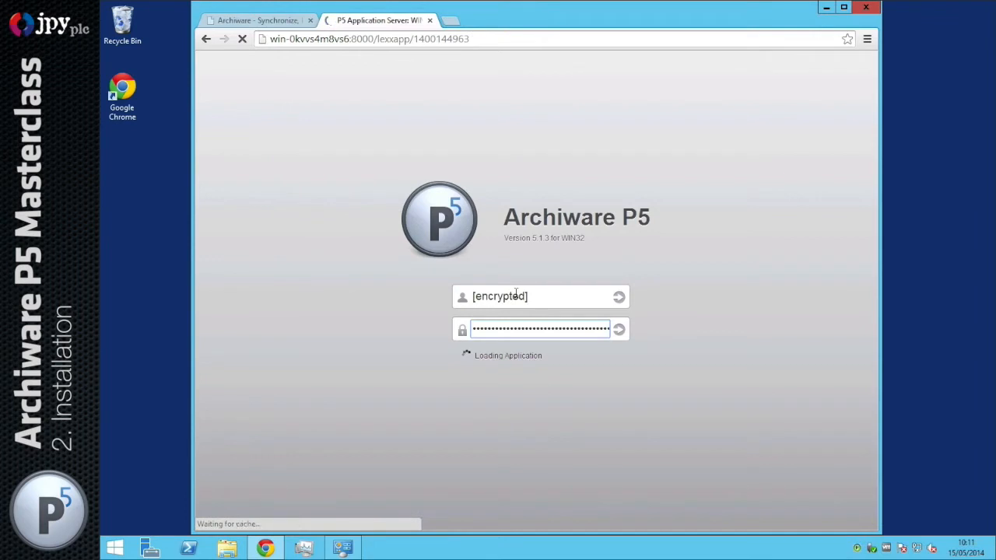